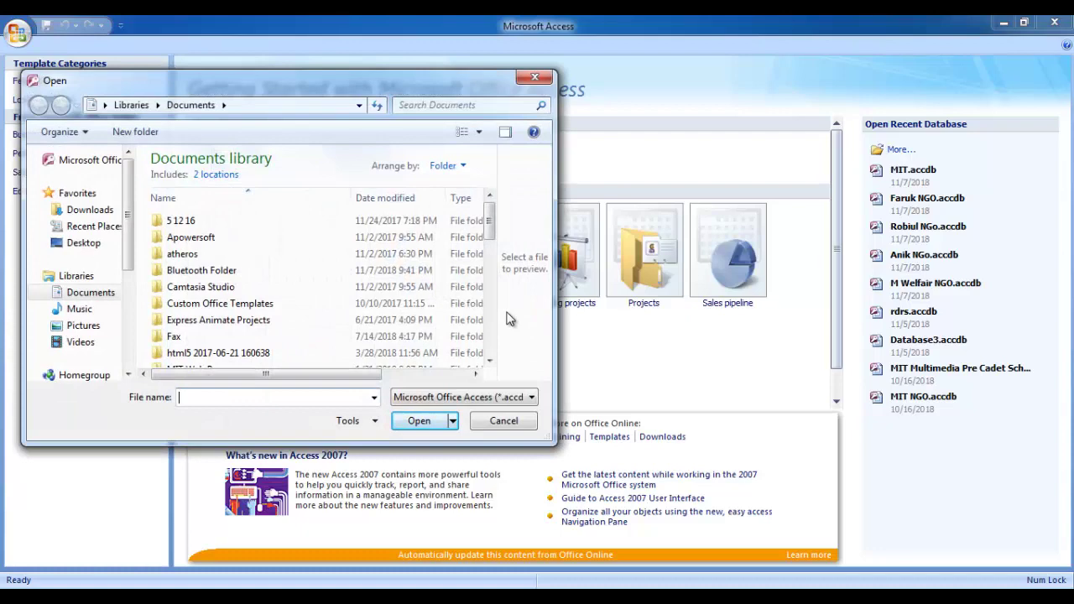
- Open the MIT.accdb database from the Documents library and start a new table in Design view
{"action": "left_click_drag", "start_coordinate": [491, 228], "coordinate": [492, 329]}
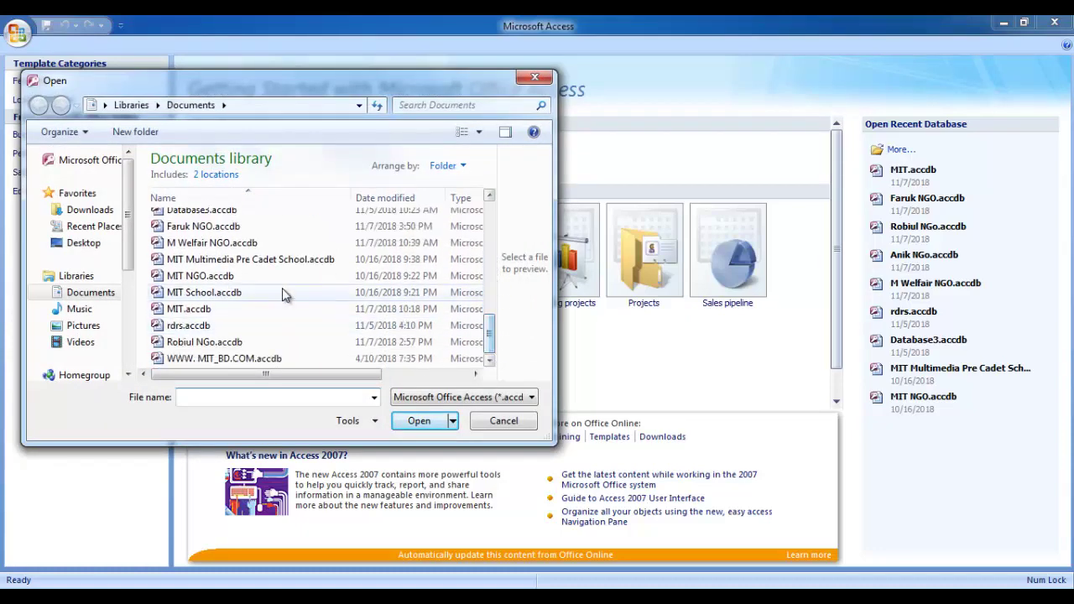
{"action": "left_click", "coordinate": [186, 309]}
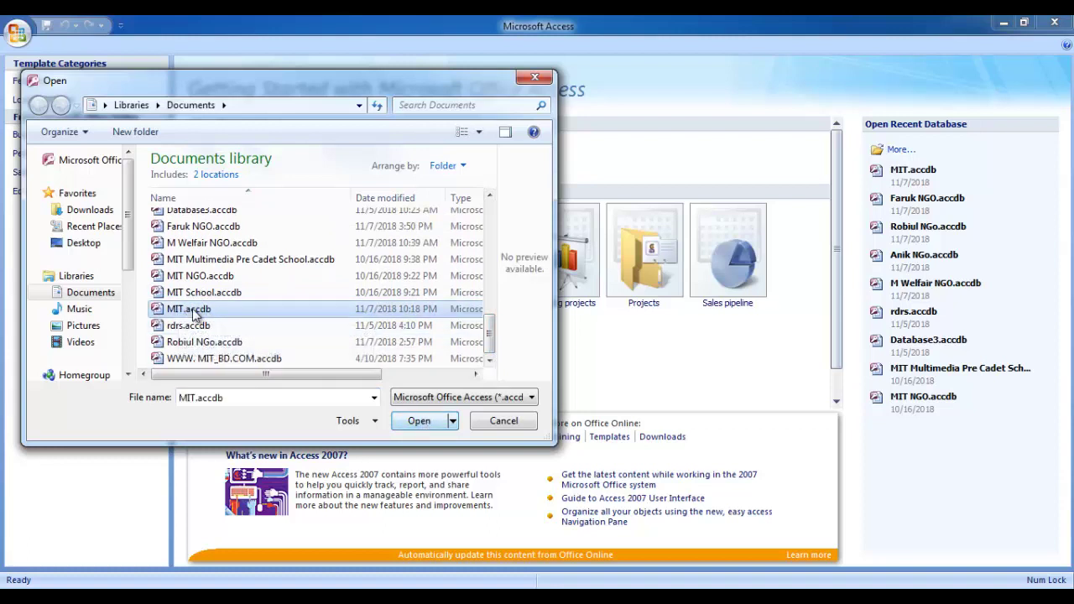
{"action": "left_click", "coordinate": [426, 423]}
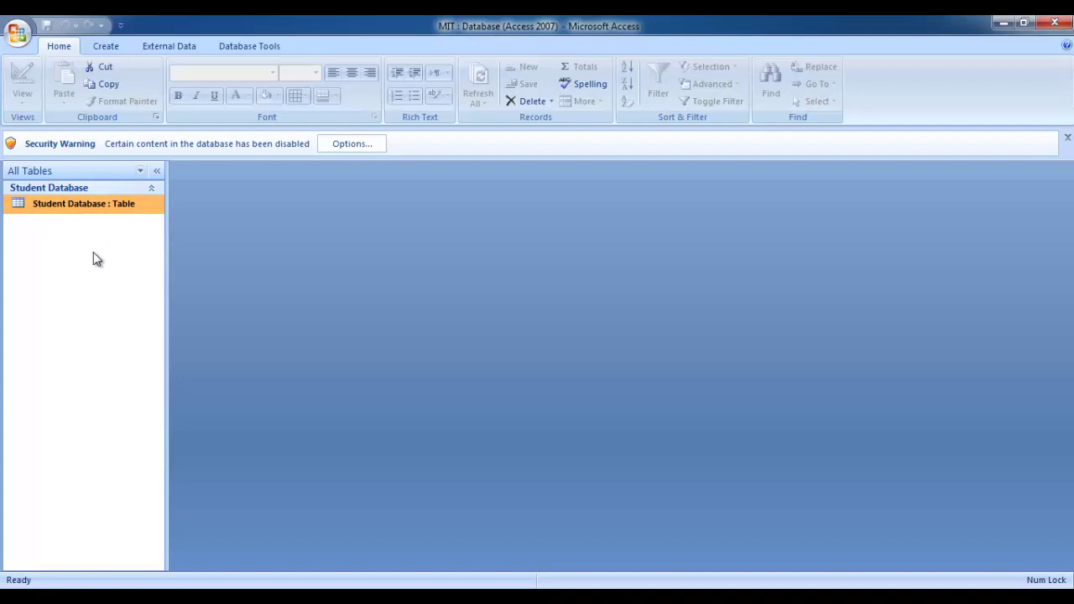
{"action": "left_click", "coordinate": [107, 47]}
{"action": "left_click", "coordinate": [153, 102]}
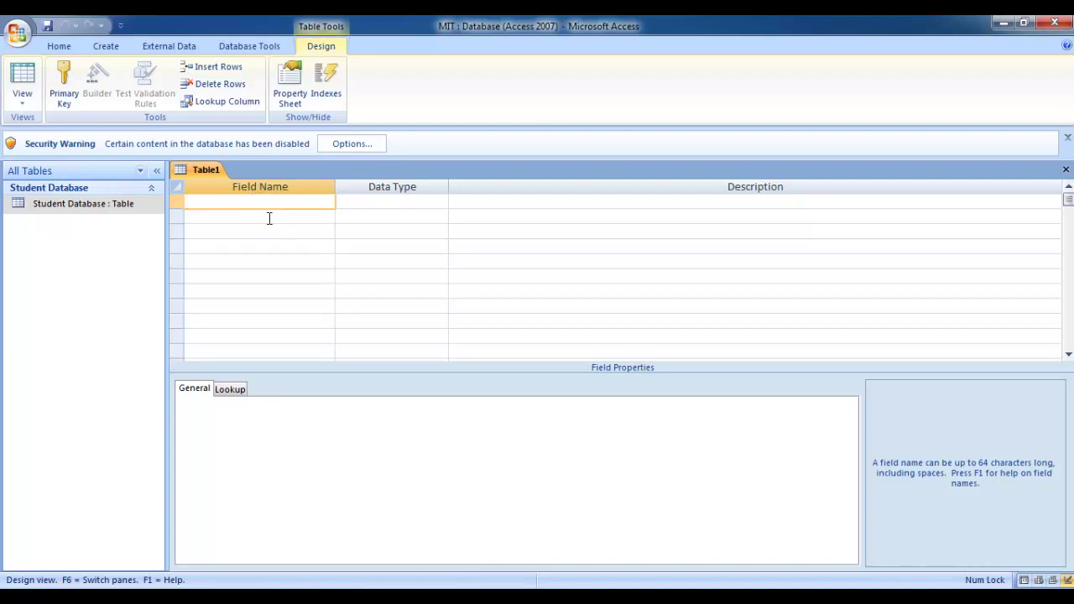
{"action": "key", "text": "Down"}
{"action": "key", "text": "Down"}
{"action": "key", "text": "Down"}
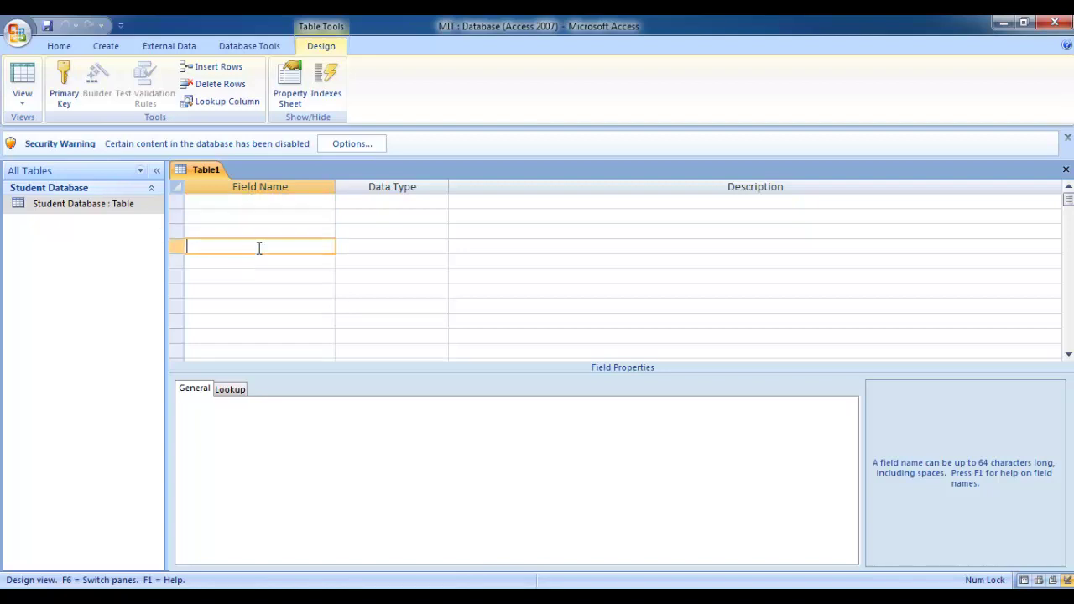
{"action": "left_click", "coordinate": [259, 264]}
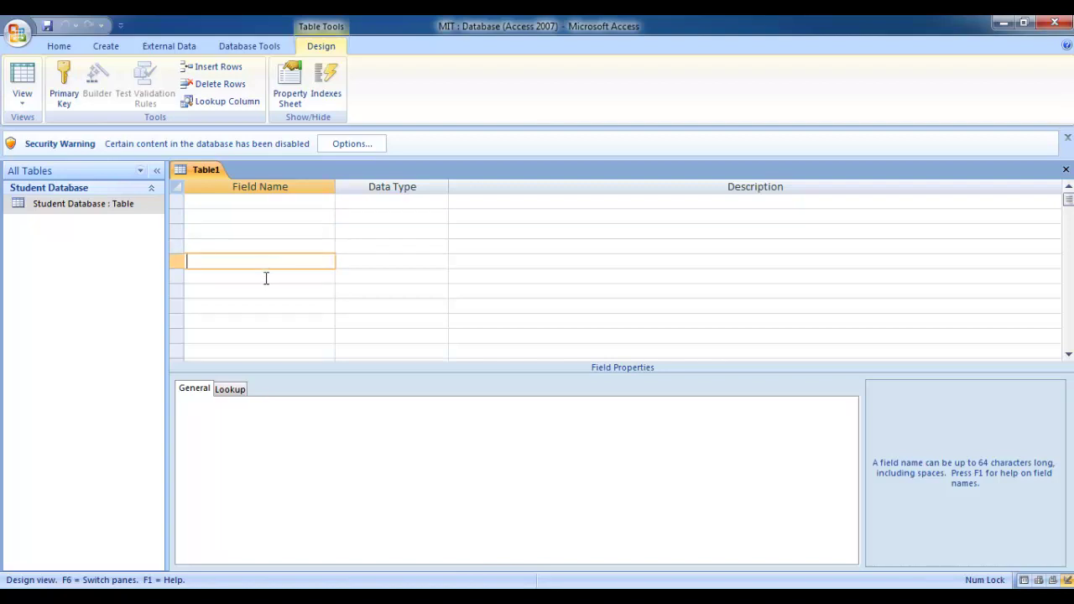
{"action": "left_click", "coordinate": [265, 277]}
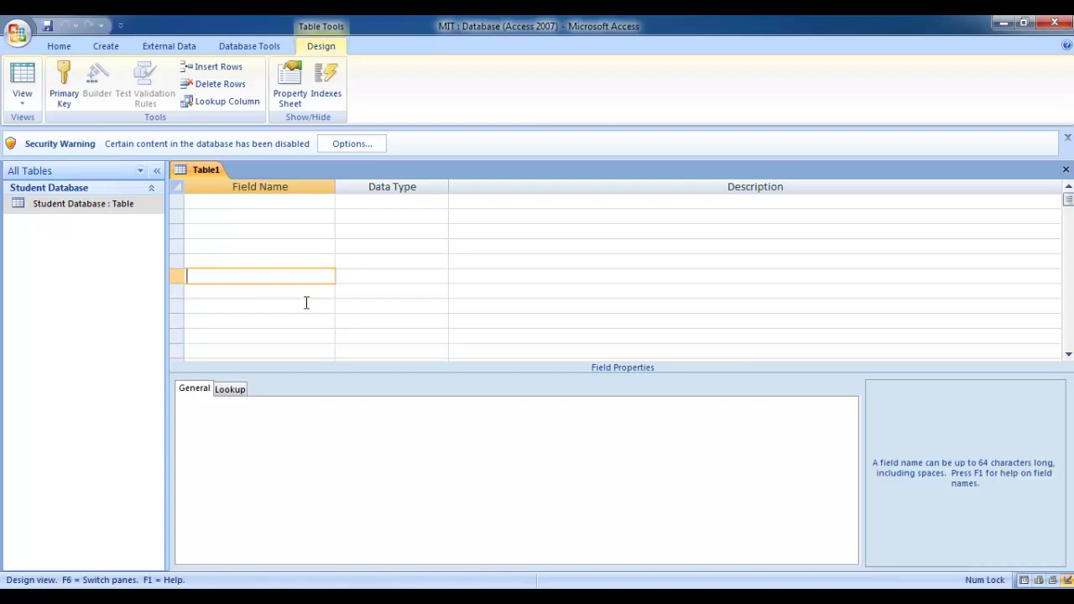
{"action": "left_click", "coordinate": [268, 293]}
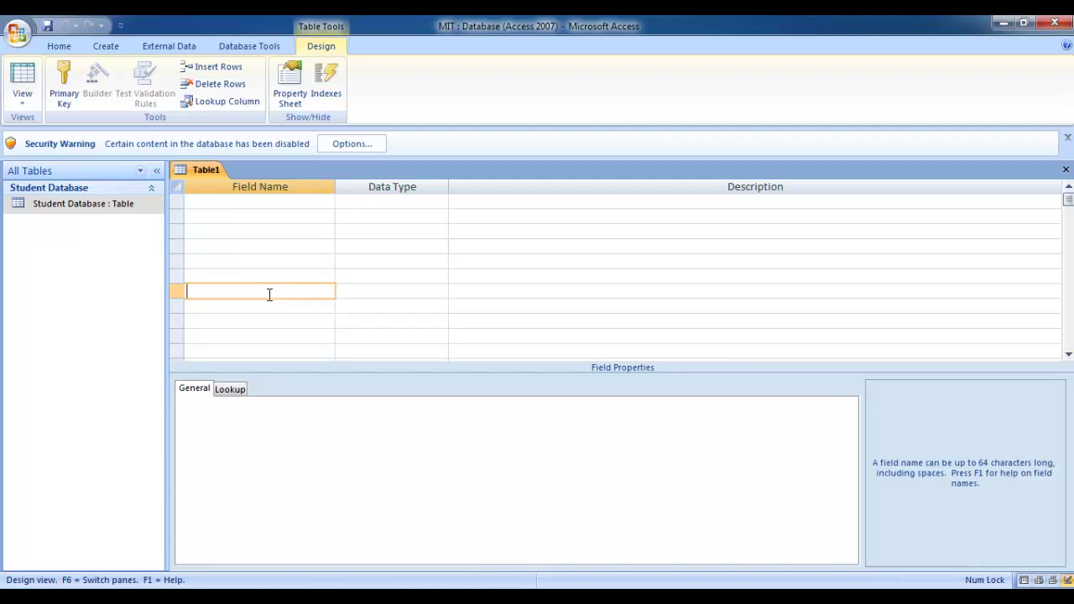
{"action": "left_click", "coordinate": [234, 306]}
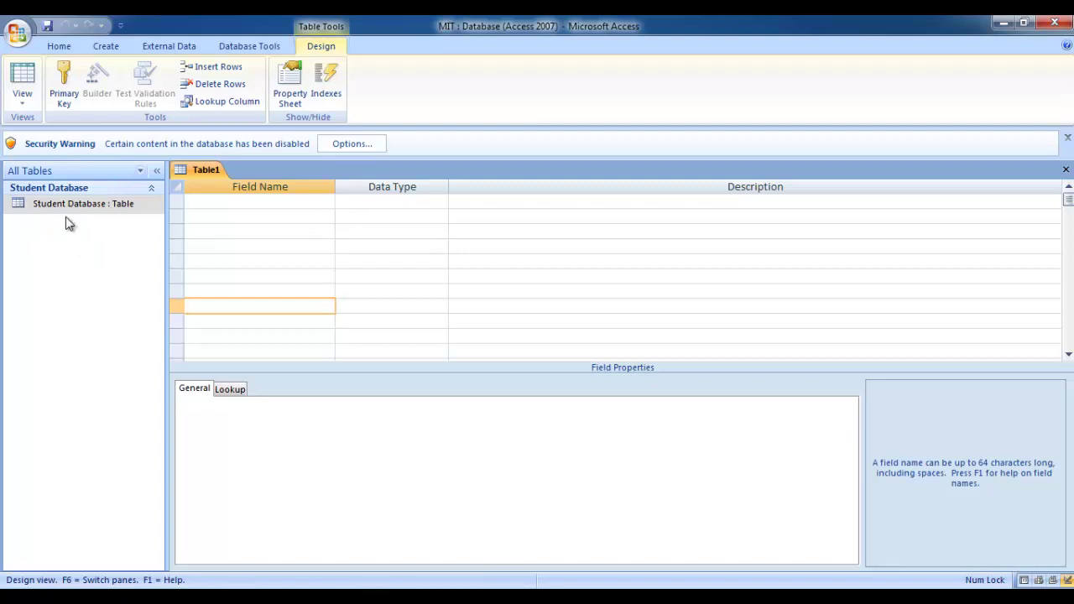
- Add a first field named "sel no" with the AutoNumber data type
{"action": "left_click", "coordinate": [285, 201]}
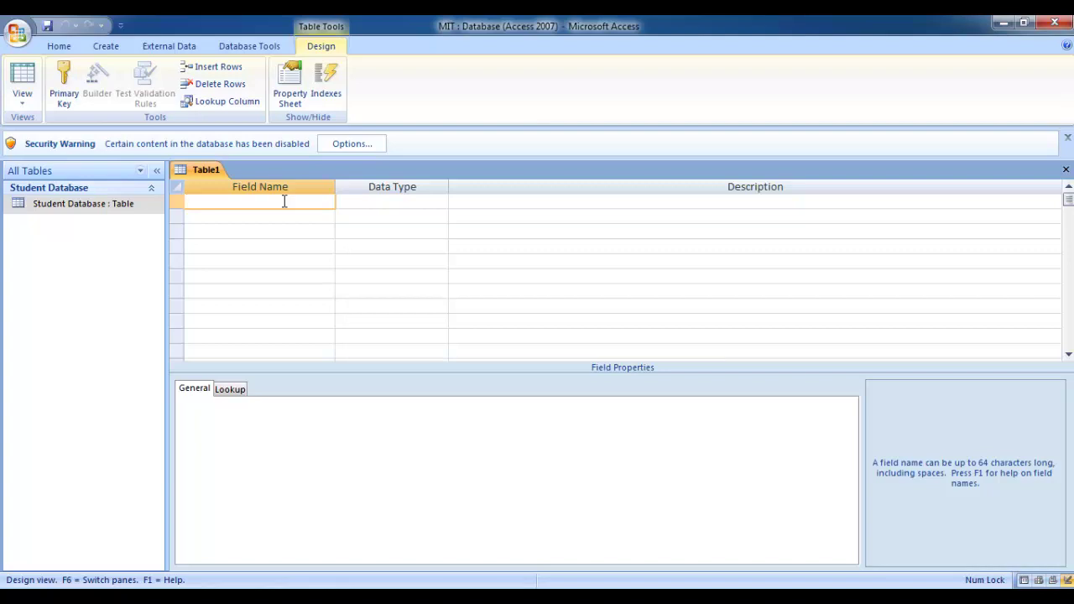
{"action": "type", "text": "sel no"}
{"action": "key", "text": "Tab"}
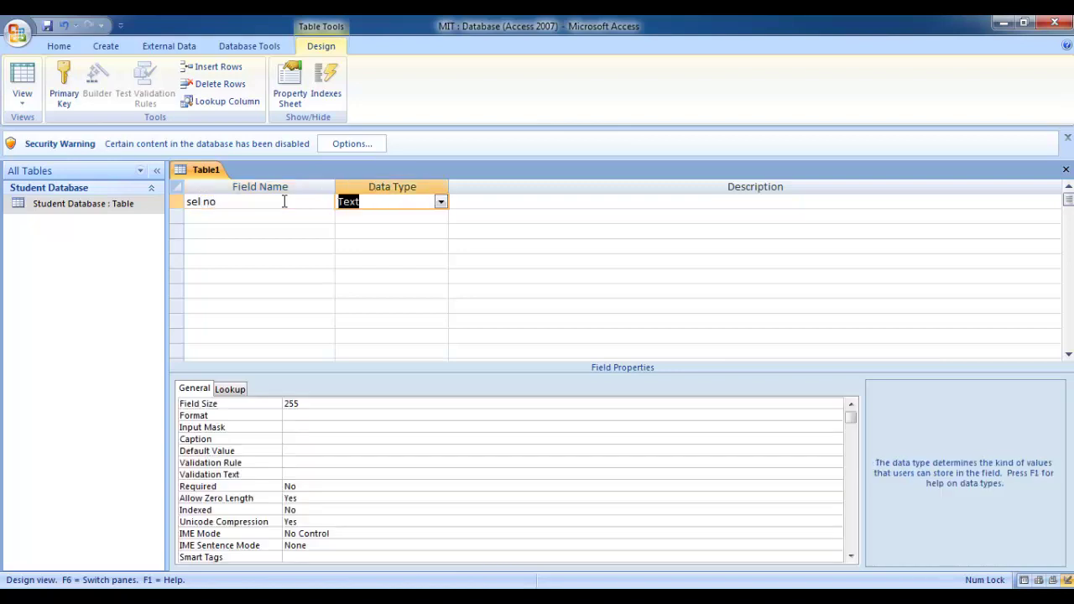
{"action": "type", "text": "autoNumber"}
{"action": "key", "text": "Tab"}
{"action": "key", "text": "Tab"}
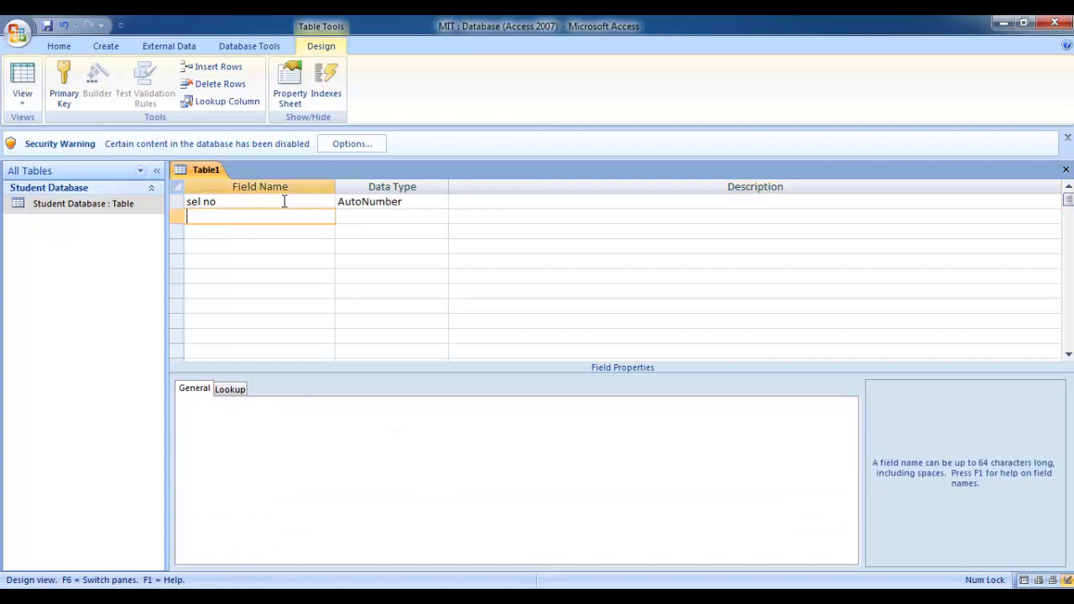
- Add a second field named "Customer name" with the Text data type
{"action": "type", "text": "co"}
{"action": "key", "text": "BackSpace"}
{"action": "key", "text": "BackSpace"}
{"action": "type", "text": "customer name"}
{"action": "key", "text": "Tab"}
{"action": "key", "text": "Tab"}
{"action": "key", "text": "Tab"}
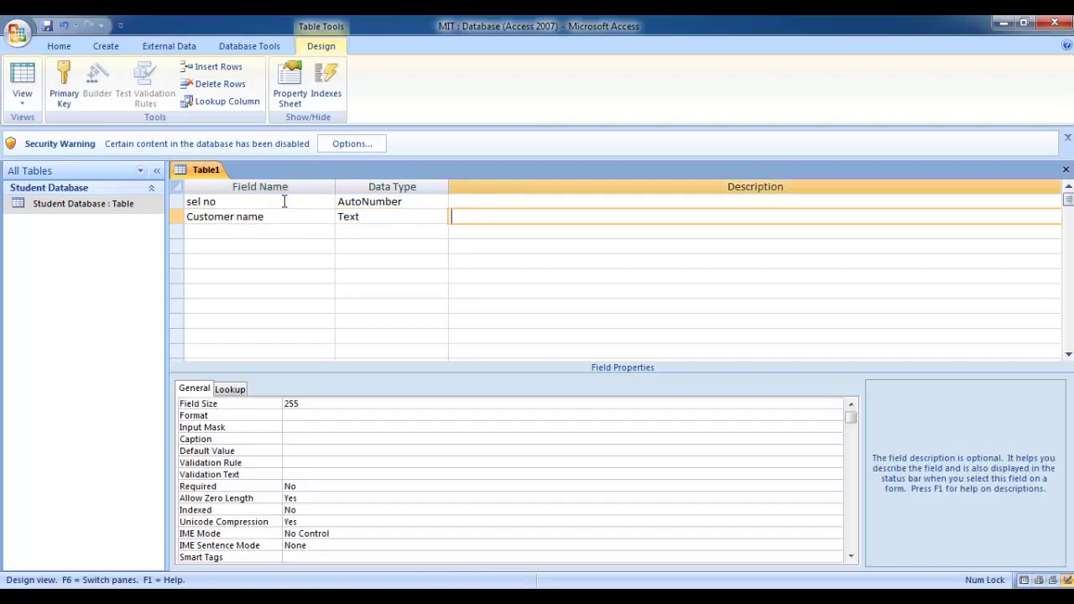
- Add a third field named "Cutomer father name" with the Text data type
{"action": "type", "text": "cu"}
{"action": "key", "text": "BackSpace"}
{"action": "key", "text": "BackSpace"}
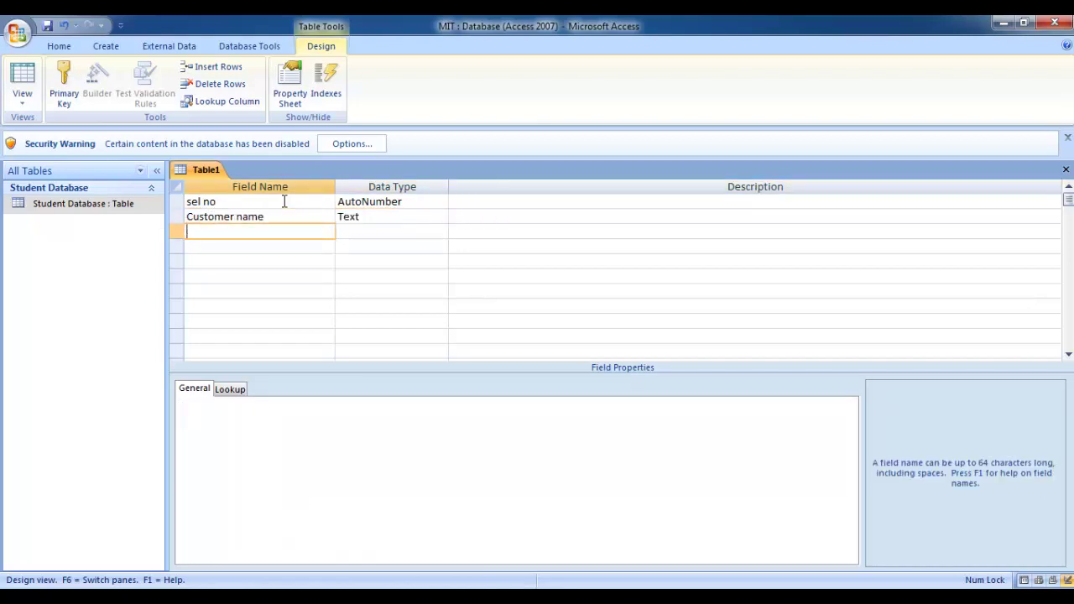
{"action": "type", "text": "Cutomer father name"}
{"action": "key", "text": "Tab"}
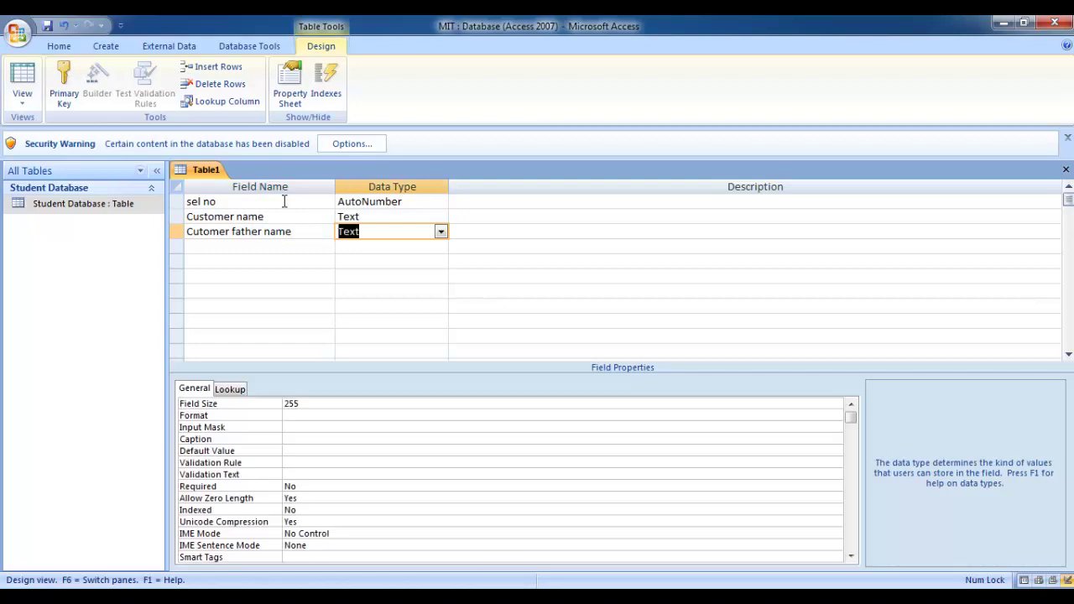
{"action": "key", "text": "Tab"}
{"action": "key", "text": "Tab"}
- Add a fourth field named "Cutomer address" with the Text data type
{"action": "type", "text": "cut"}
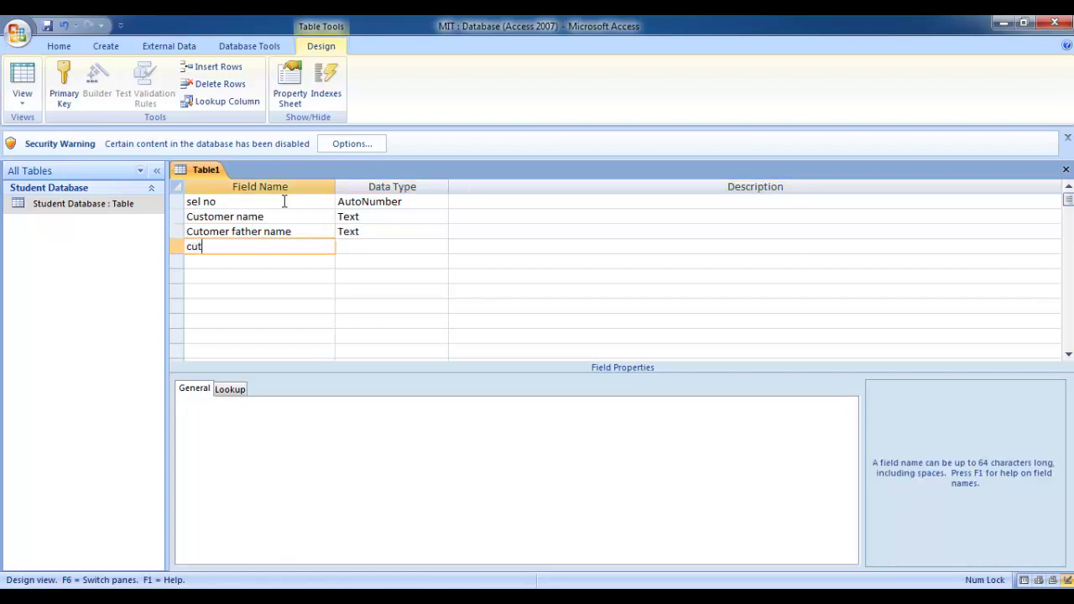
{"action": "key", "text": "BackSpace"}
{"action": "key", "text": "BackSpace"}
{"action": "key", "text": "BackSpace"}
{"action": "type", "text": "Cutomer address"}
{"action": "key", "text": "Tab"}
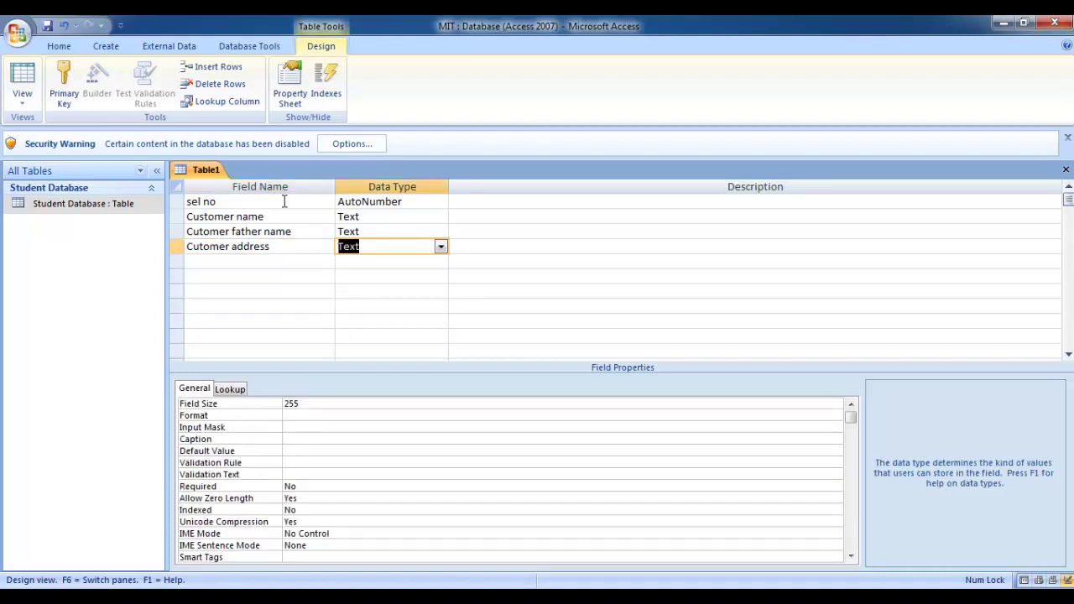
{"action": "key", "text": "Tab"}
{"action": "key", "text": "Tab"}
- Add a fifth field named "Cutomer Birth day" with the Date/Time data type
{"action": "type", "text": "cu"}
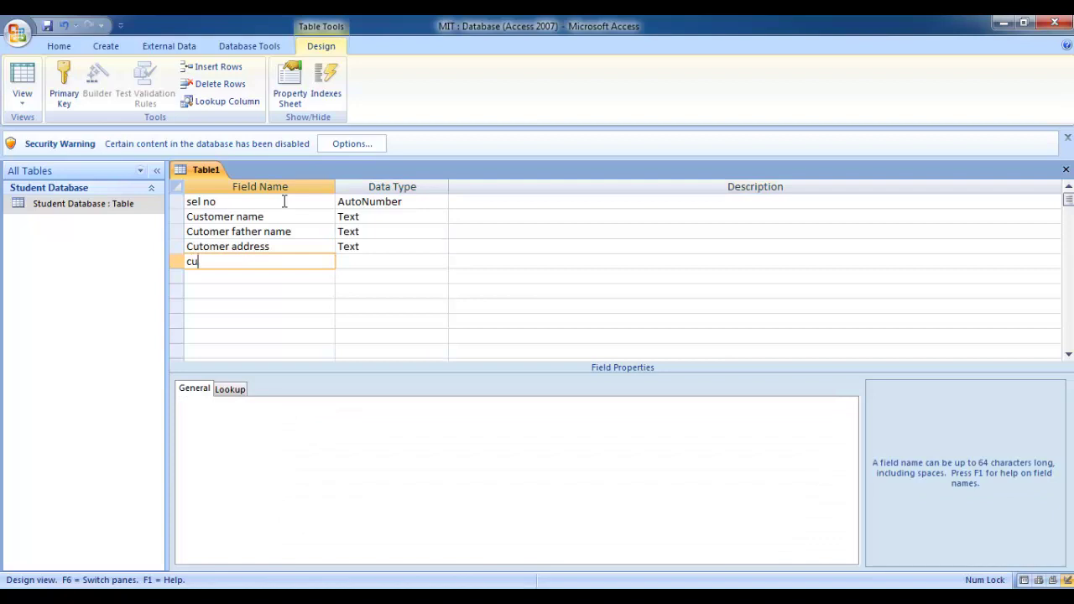
{"action": "key", "text": "BackSpace"}
{"action": "key", "text": "BackSpace"}
{"action": "type", "text": "Cutomer Birth day"}
{"action": "key", "text": "Tab"}
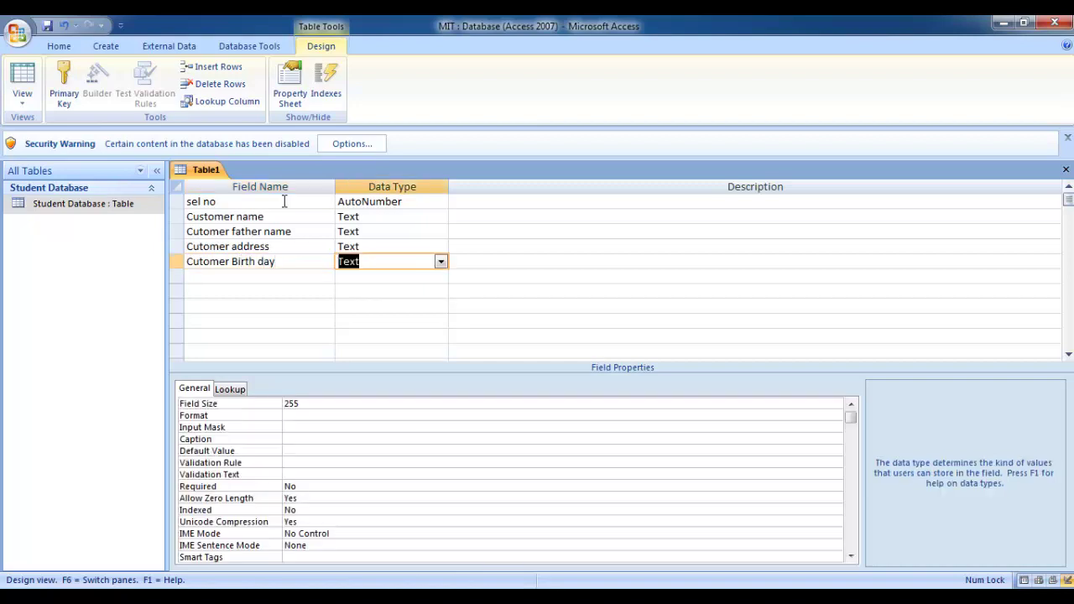
{"action": "type", "text": "date/Tim"}
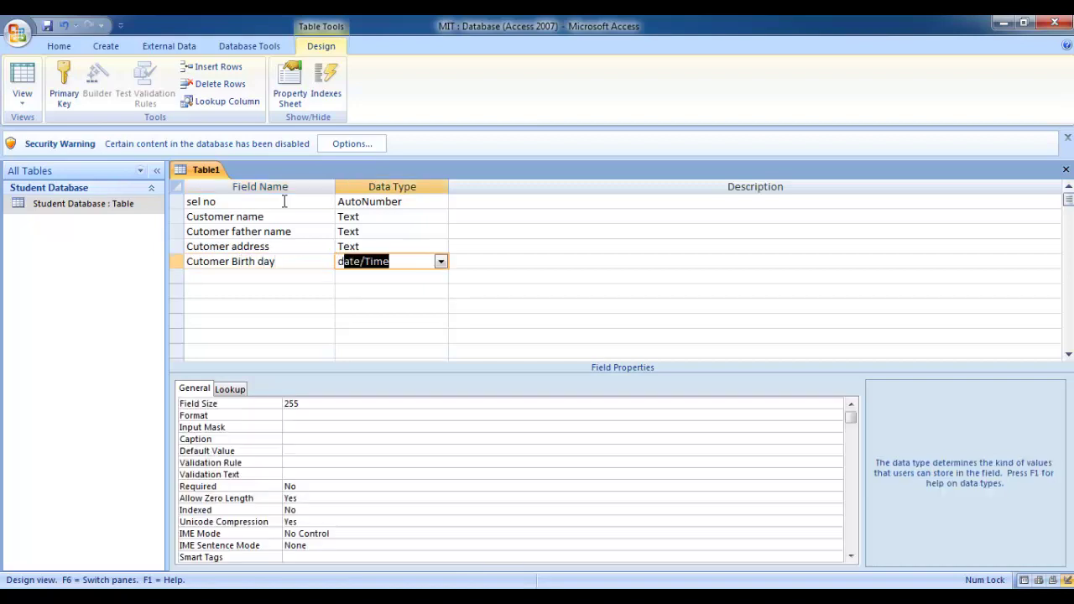
{"action": "key", "text": "Tab"}
{"action": "key", "text": "Tab"}
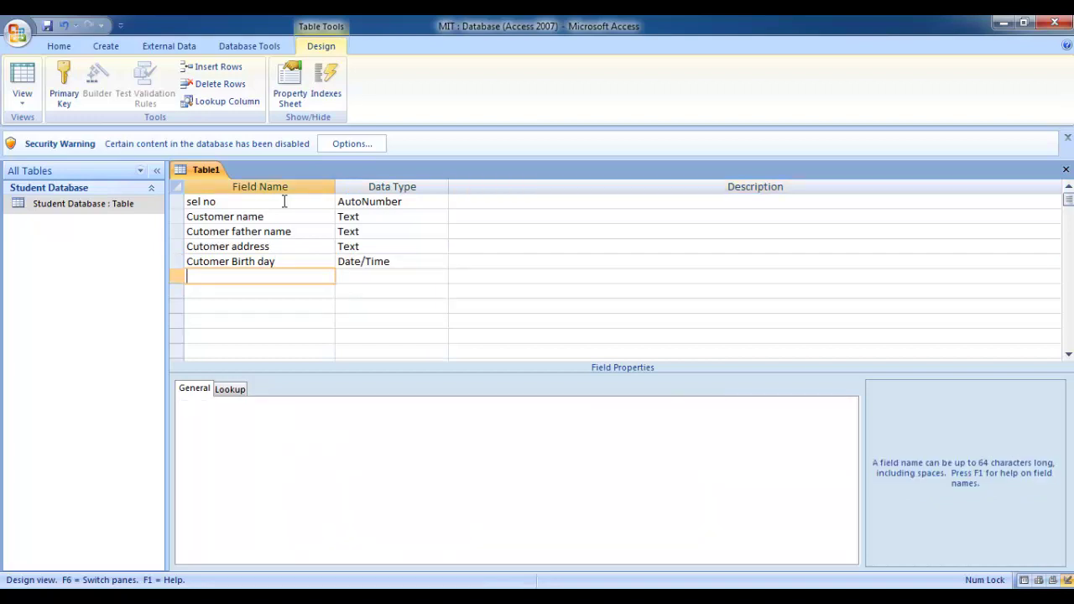
- Add a sixth field named "M Status" with the Yes/No data type
{"action": "type", "text": "M sta"}
{"action": "key", "text": "BackSpace"}
{"action": "key", "text": "BackSpace"}
{"action": "key", "text": "BackSpace"}
{"action": "type", "text": "Status"}
{"action": "key", "text": "Tab"}
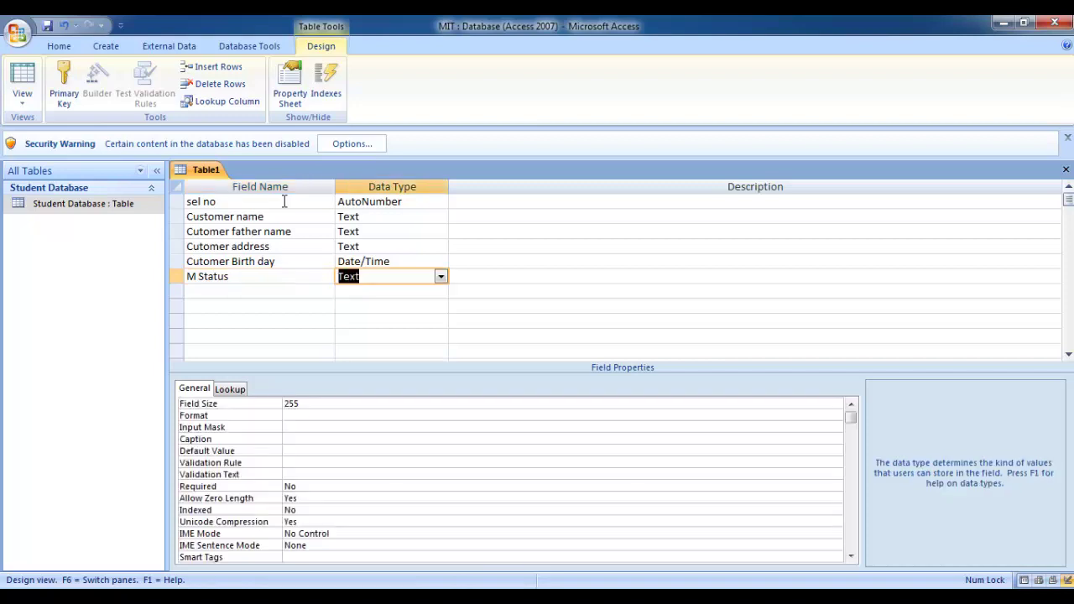
{"action": "type", "text": "yes/No"}
{"action": "key", "text": "Tab"}
{"action": "key", "text": "Tab"}
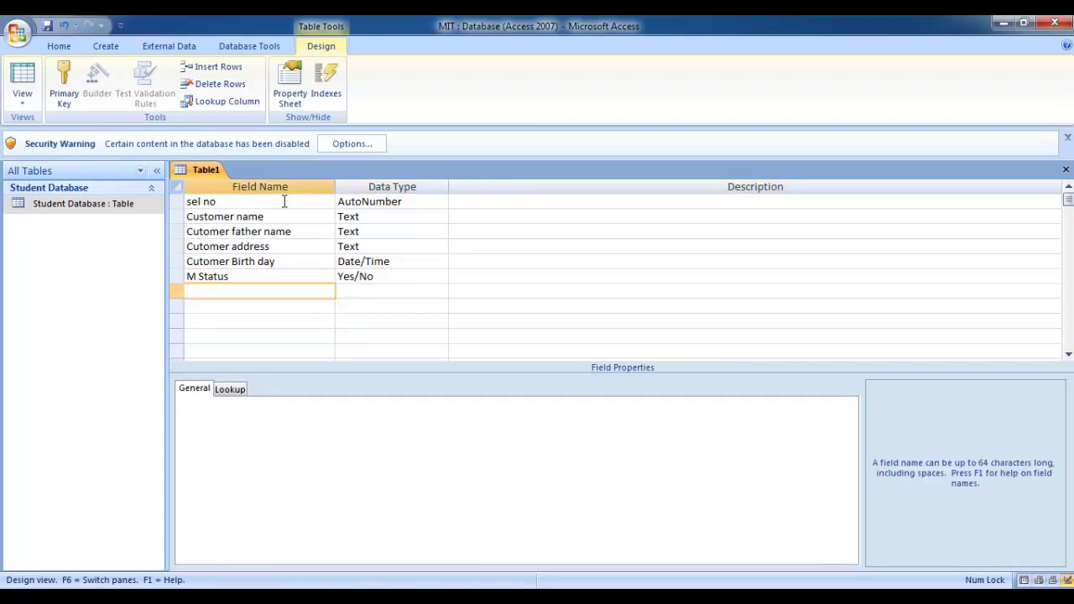
- Add a seventh field named "Previous Sim Number" with the Number data type
{"action": "type", "text": "S"}
{"action": "key", "text": "BackSpace"}
{"action": "type", "text": "Previous Si"}
{"action": "type", "text": "m Number"}
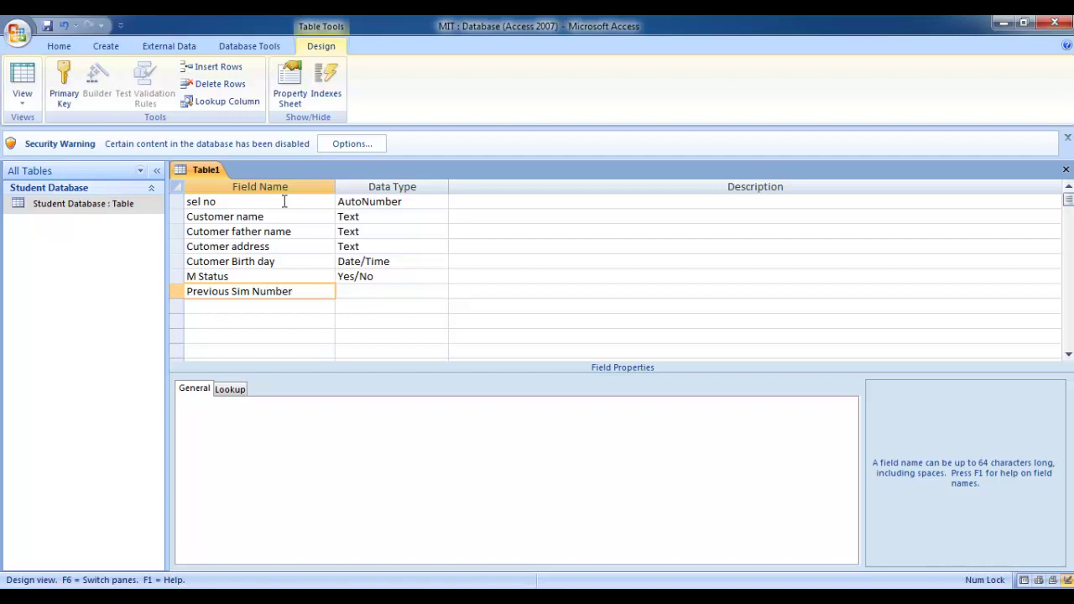
{"action": "key", "text": "Tab"}
{"action": "type", "text": "n"}
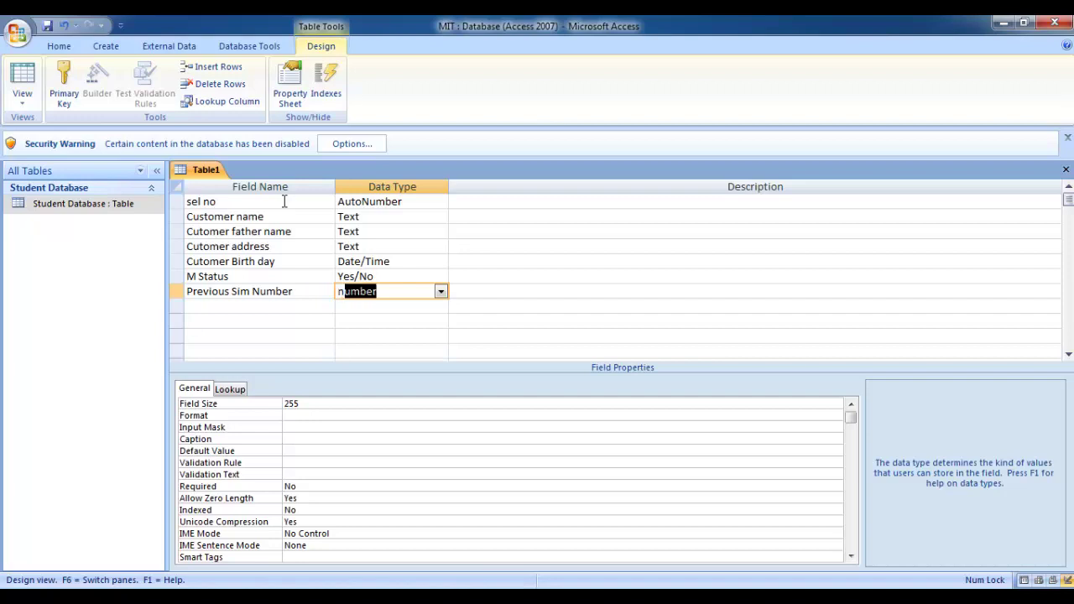
{"action": "key", "text": "Tab"}
{"action": "key", "text": "Tab"}
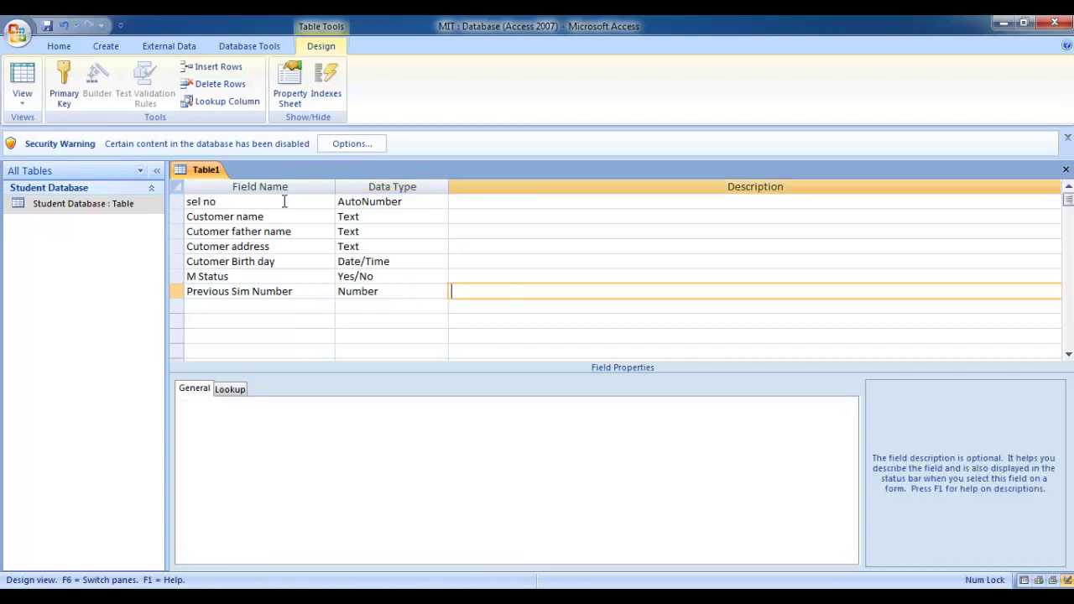
- Add an eighth field named "Present Sim Number" with the Number data type
{"action": "type", "text": "P"}
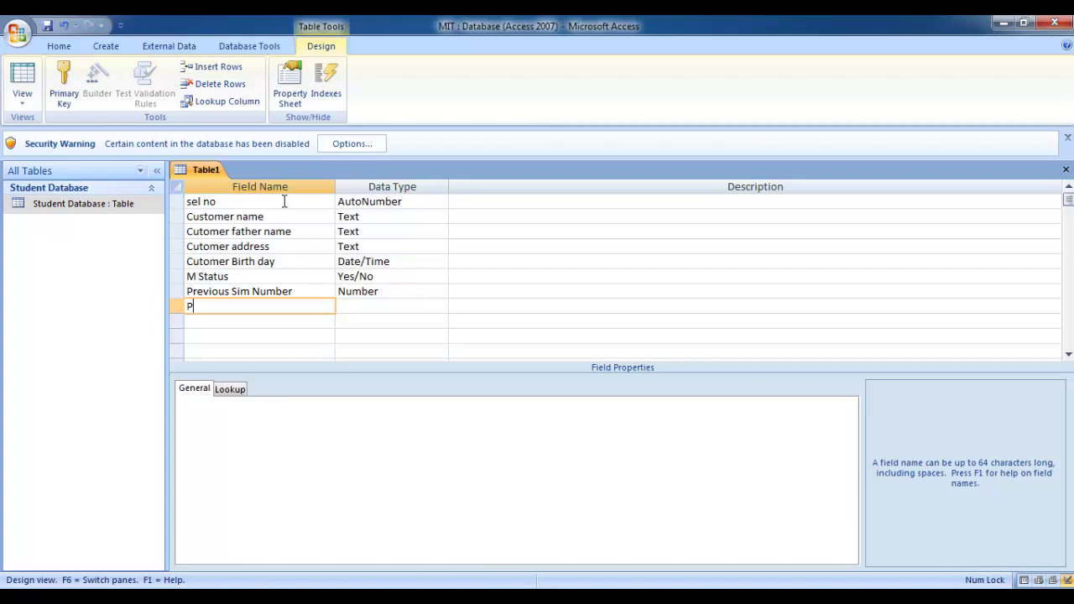
{"action": "key", "text": "BackSpace"}
{"action": "type", "text": "Present N"}
{"action": "key", "text": "BackSpace"}
{"action": "type", "text": "Sim Number"}
{"action": "key", "text": "Tab"}
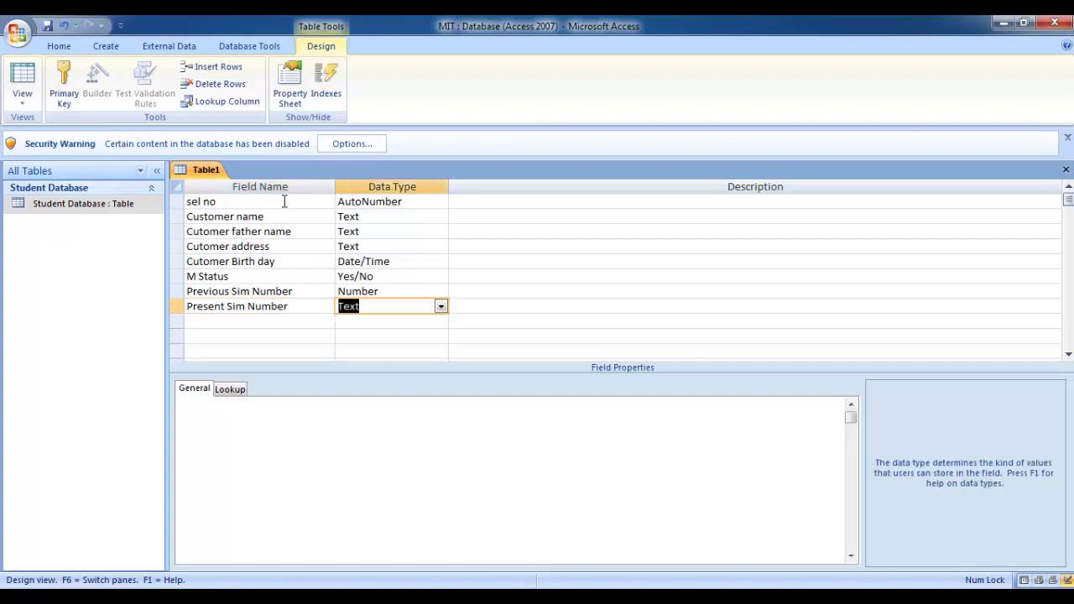
{"action": "type", "text": "Number"}
{"action": "key", "text": "Tab"}
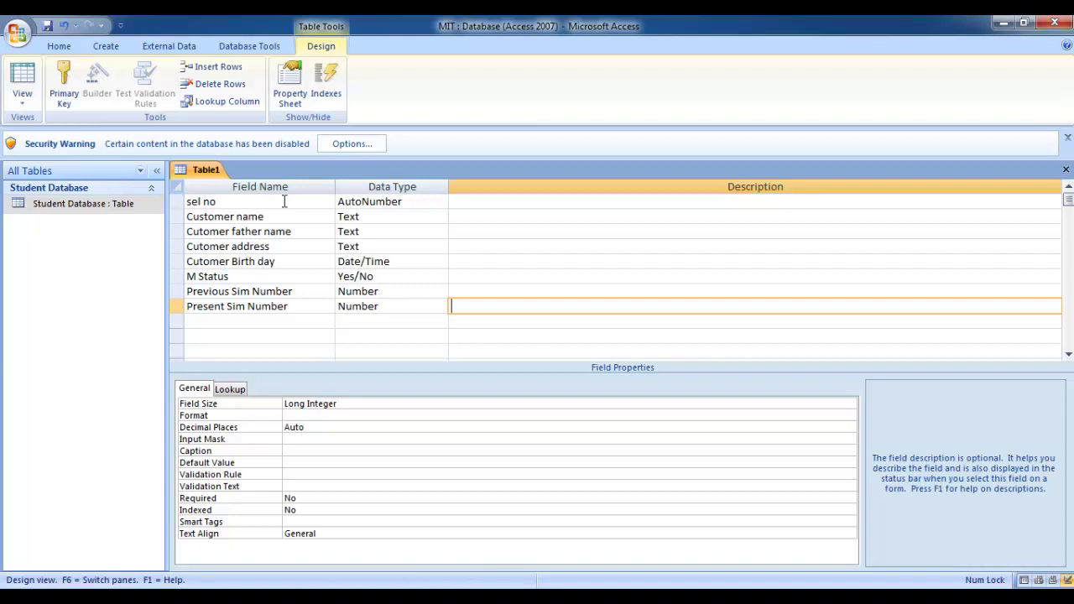
{"action": "left_click", "coordinate": [283, 319]}
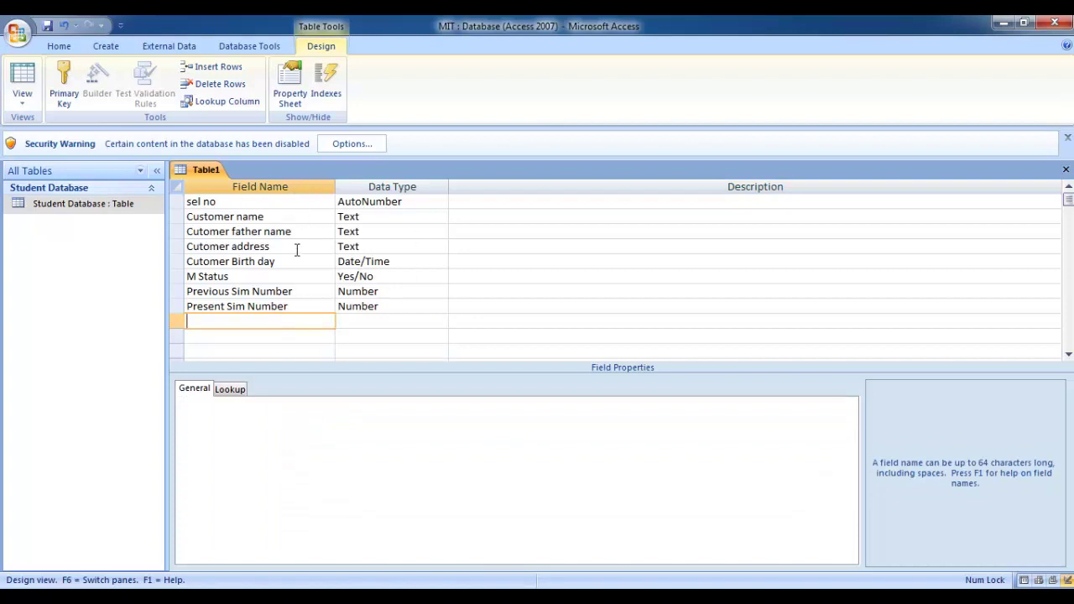
- Save the table as "Customer Database" without creating a primary key
{"action": "left_click", "coordinate": [19, 32]}
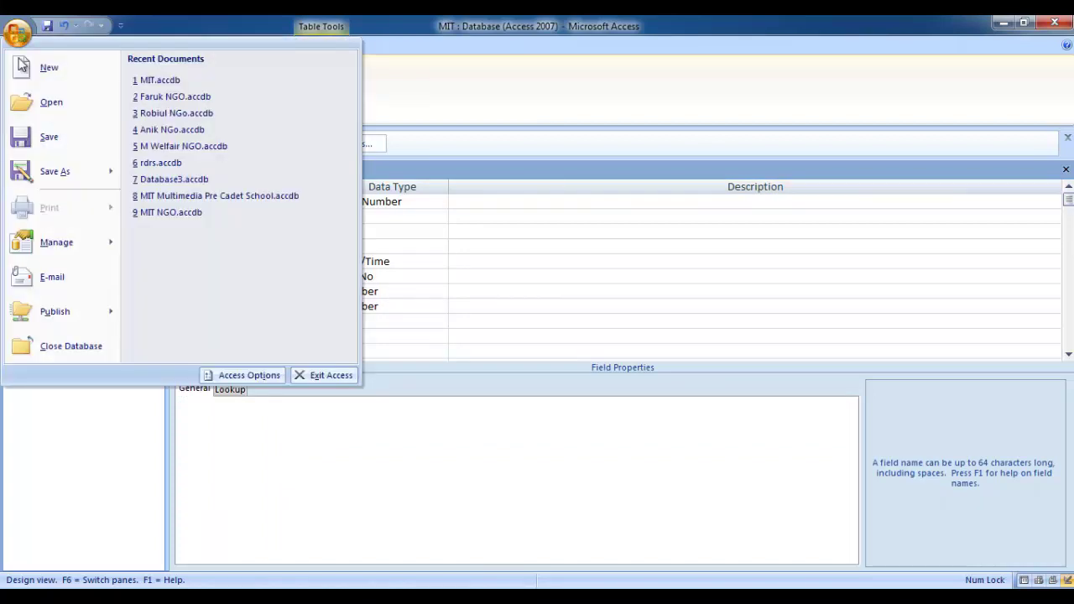
{"action": "left_click", "coordinate": [51, 136]}
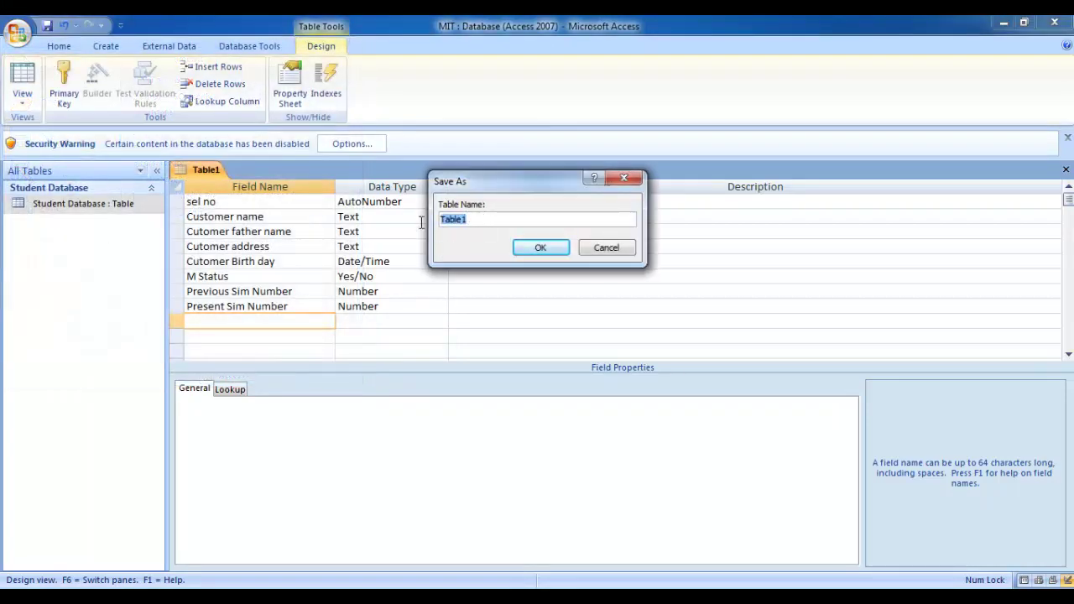
{"action": "key", "text": "BackSpace"}
{"action": "type", "text": "Sim D"}
{"action": "key", "text": "BackSpace"}
{"action": "key", "text": "BackSpace"}
{"action": "key", "text": "BackSpace"}
{"action": "key", "text": "BackSpace"}
{"action": "key", "text": "BackSpace"}
{"action": "type", "text": "S"}
{"action": "key", "text": "BackSpace"}
{"action": "type", "text": "Custo"}
{"action": "key", "text": "BackSpace"}
{"action": "key", "text": "BackSpace"}
{"action": "type", "text": "tomer Database"}
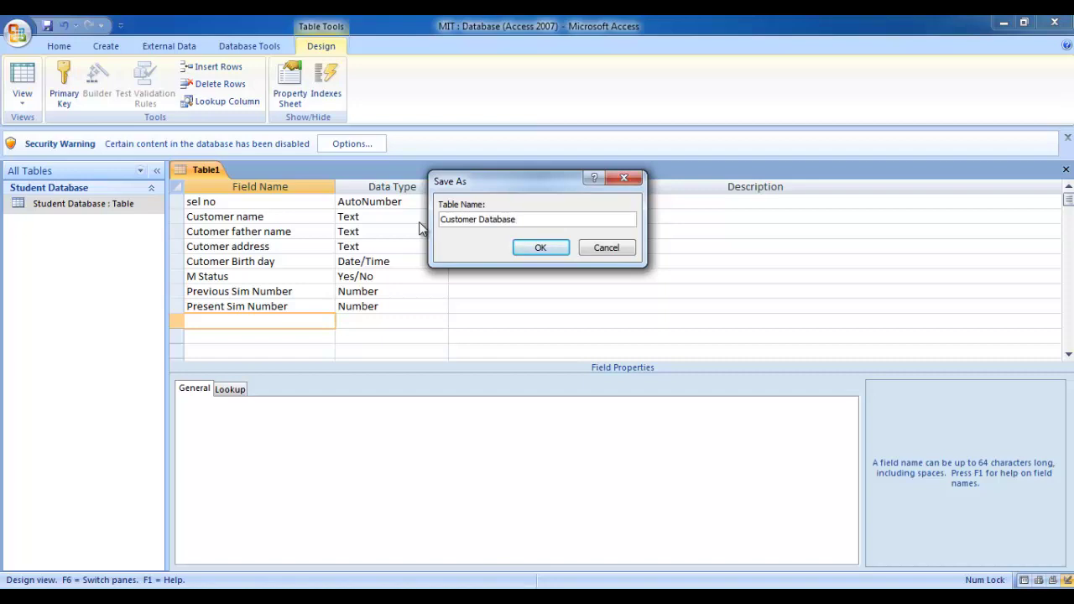
{"action": "left_click", "coordinate": [538, 249]}
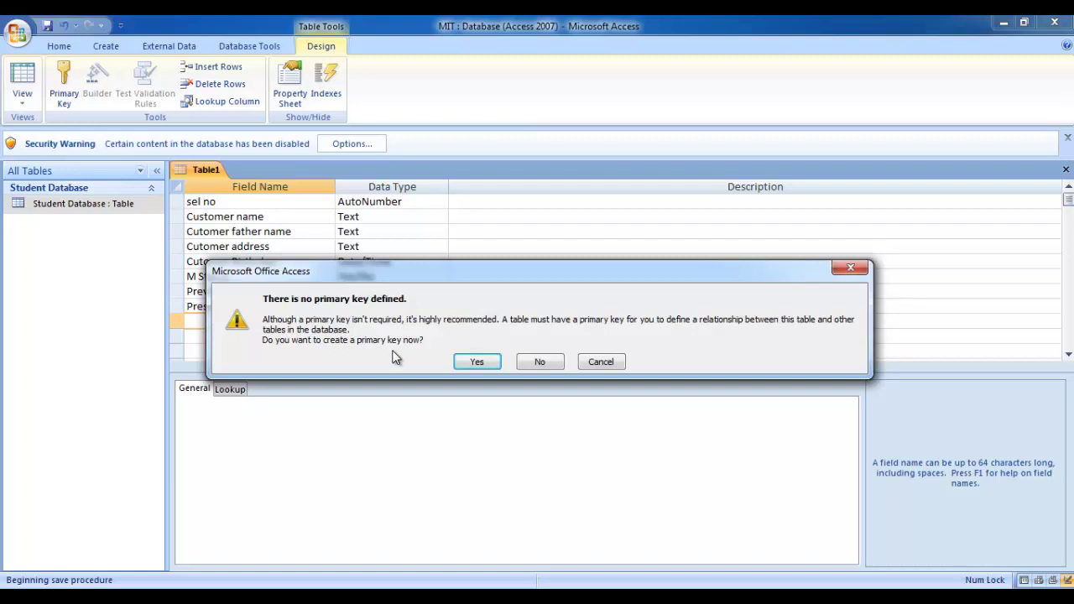
{"action": "left_click", "coordinate": [544, 362]}
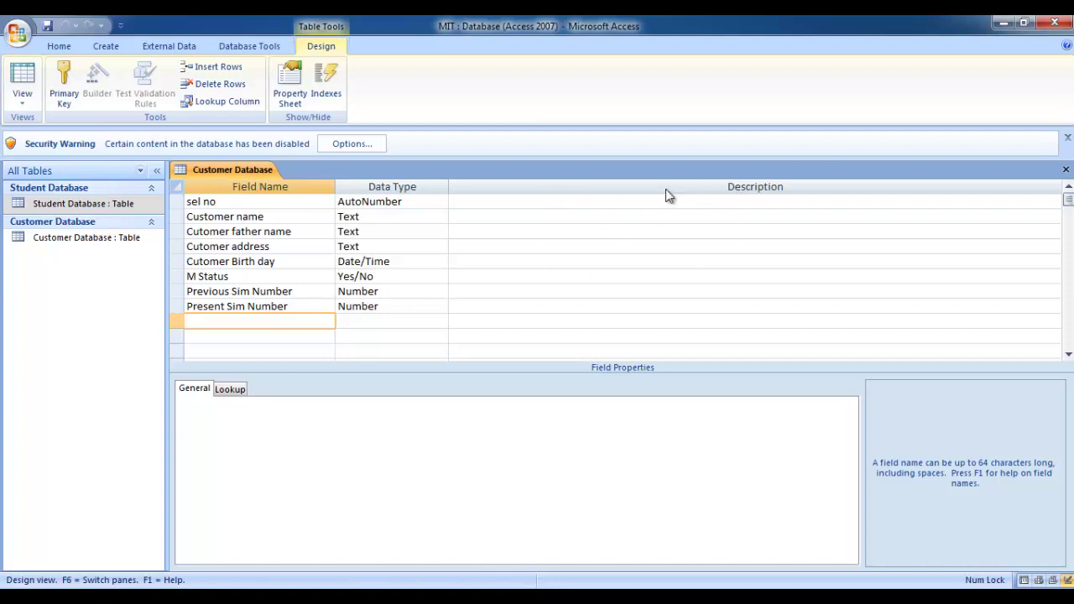
- Close the Customer Database table's design
{"action": "left_click", "coordinate": [1065, 171]}
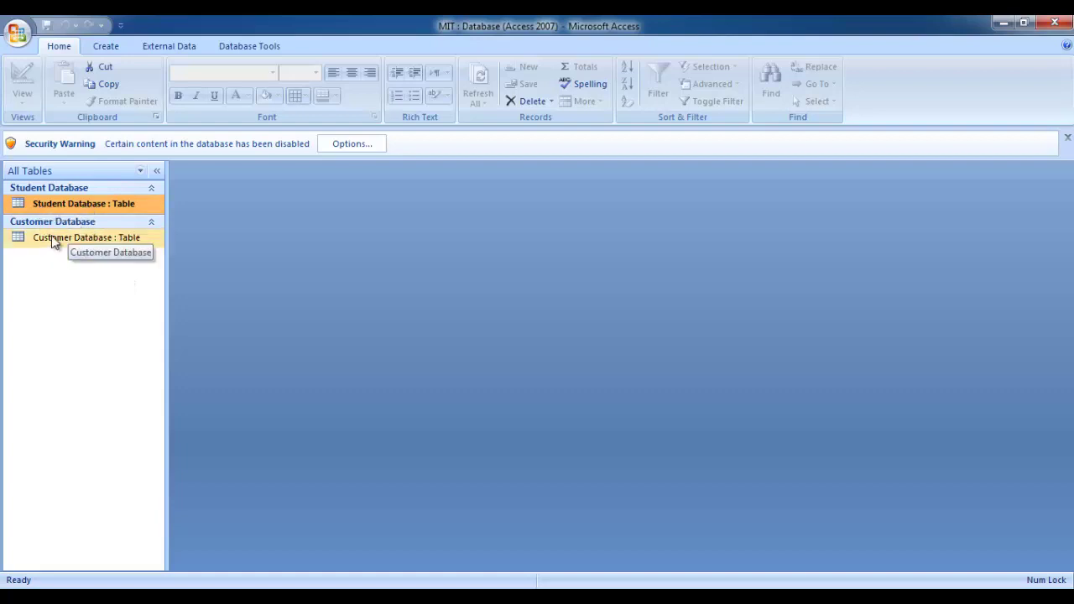
{"action": "left_click", "coordinate": [107, 242]}
{"action": "left_click", "coordinate": [50, 202]}
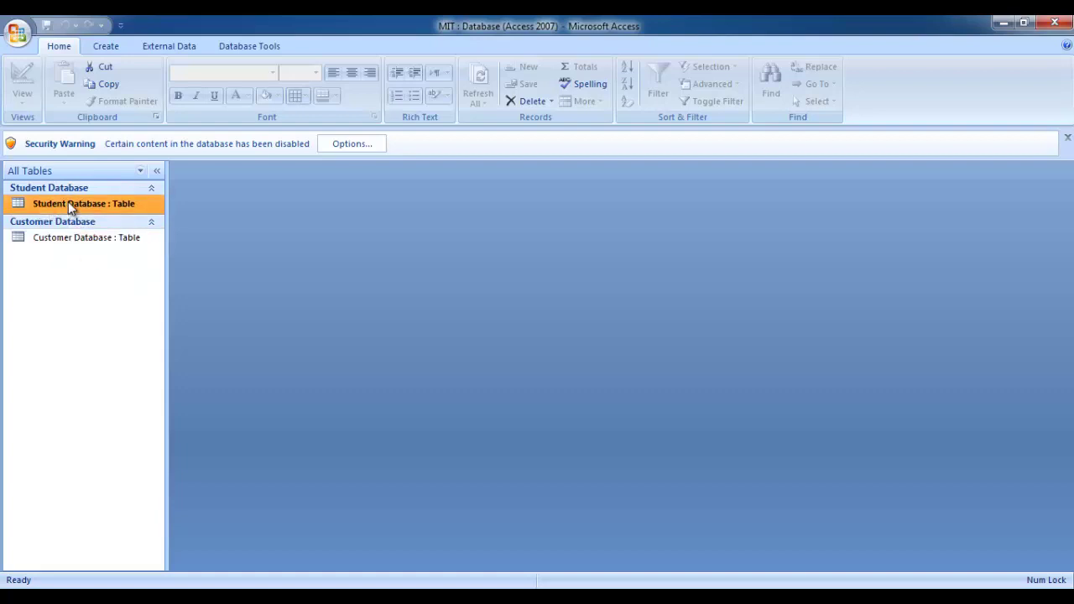
- Open the Student Database table to view its records, and close it
{"action": "right_click", "coordinate": [68, 201]}
{"action": "left_click", "coordinate": [109, 212]}
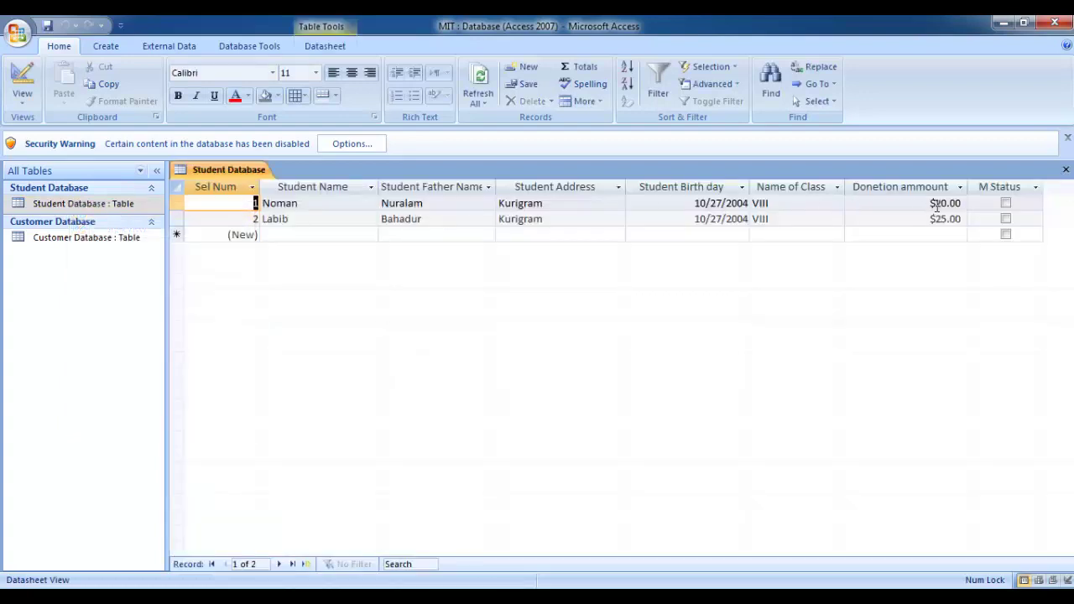
{"action": "left_click", "coordinate": [1066, 169]}
- Open the Customer Database table in Datasheet view to check its columns, and close it
{"action": "left_click", "coordinate": [87, 241]}
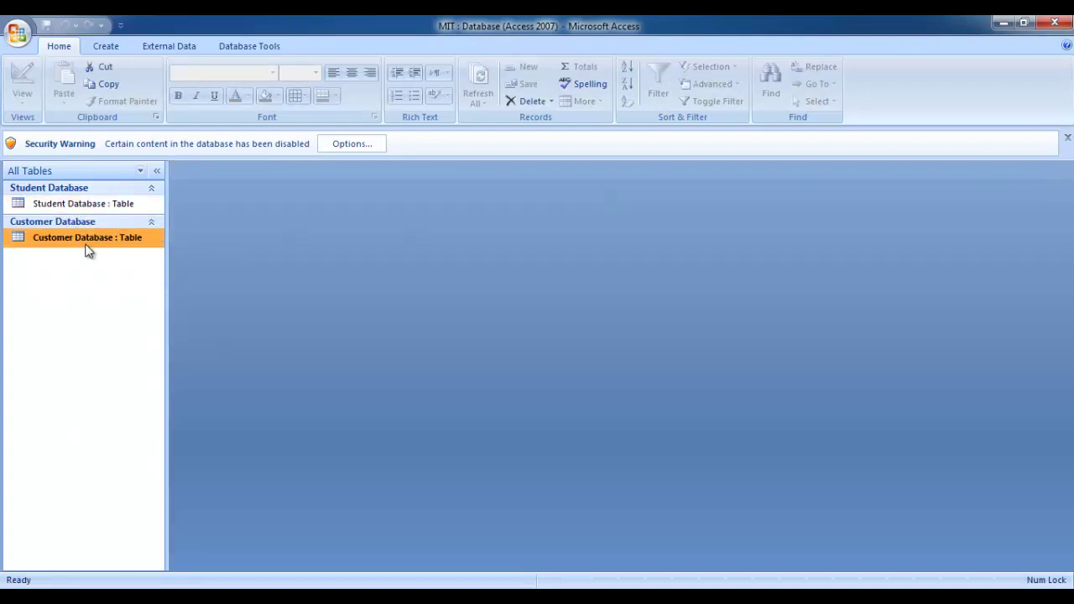
{"action": "right_click", "coordinate": [79, 240]}
{"action": "left_click", "coordinate": [118, 252]}
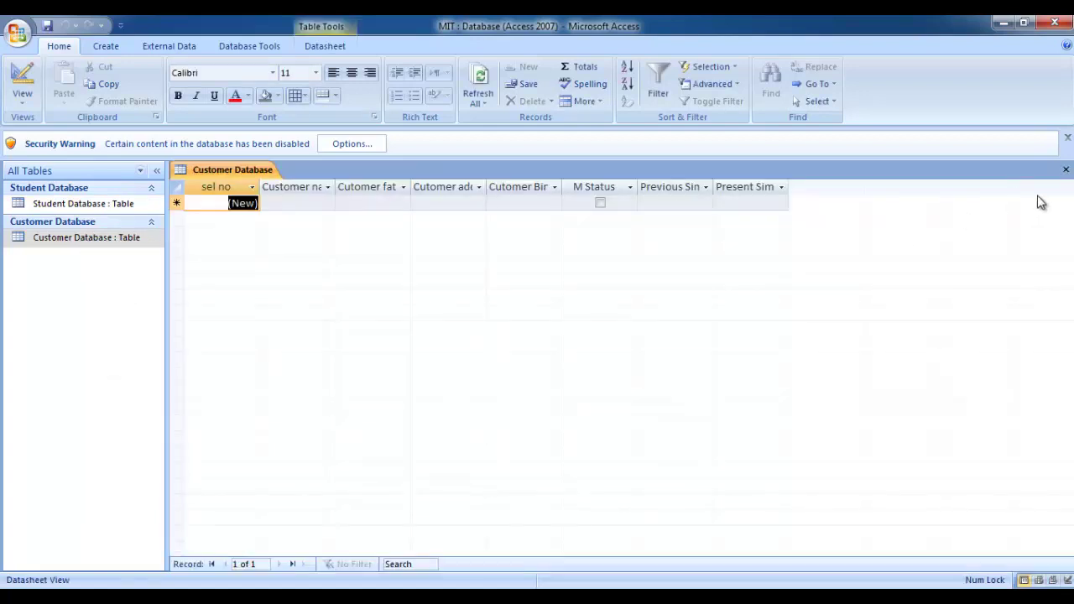
{"action": "left_click", "coordinate": [1066, 170]}
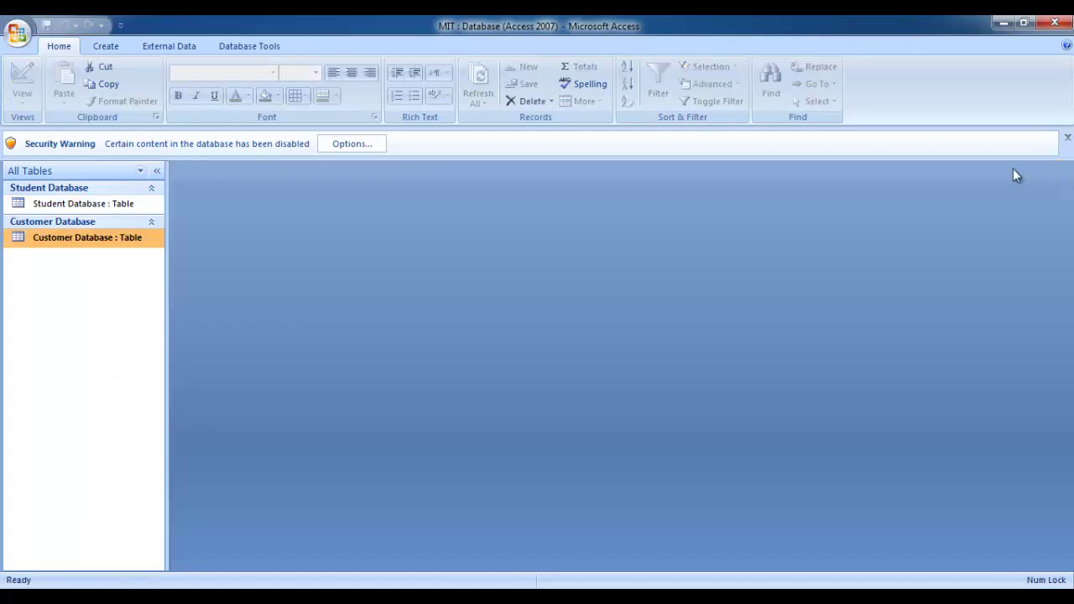
{"action": "right_click", "coordinate": [71, 238]}
{"action": "left_click", "coordinate": [126, 246]}
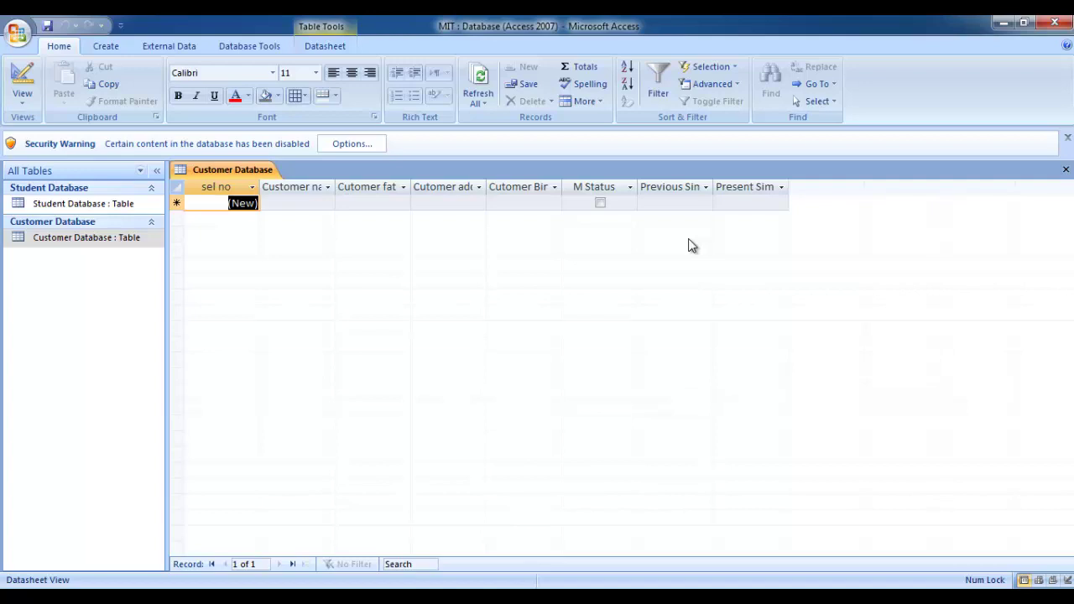
{"action": "left_click", "coordinate": [1066, 169]}
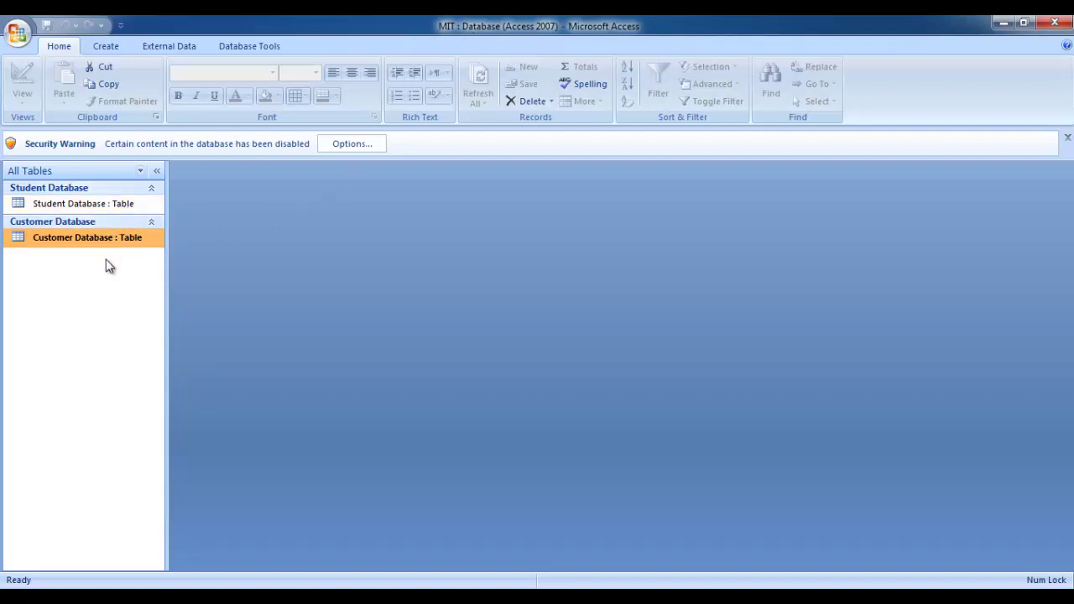
{"action": "left_click", "coordinate": [88, 207]}
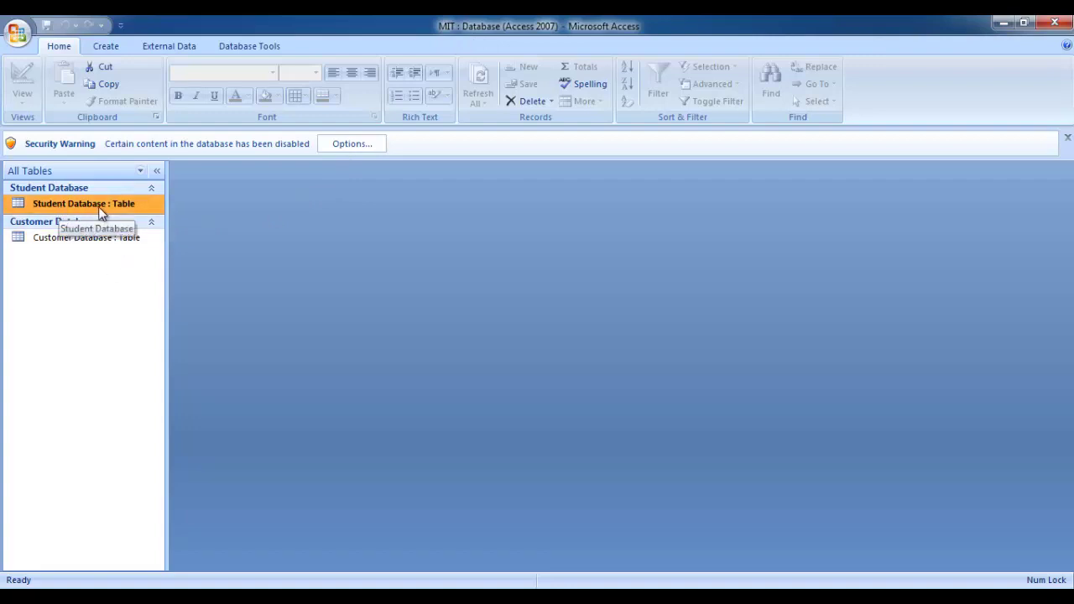
{"action": "left_click", "coordinate": [80, 239]}
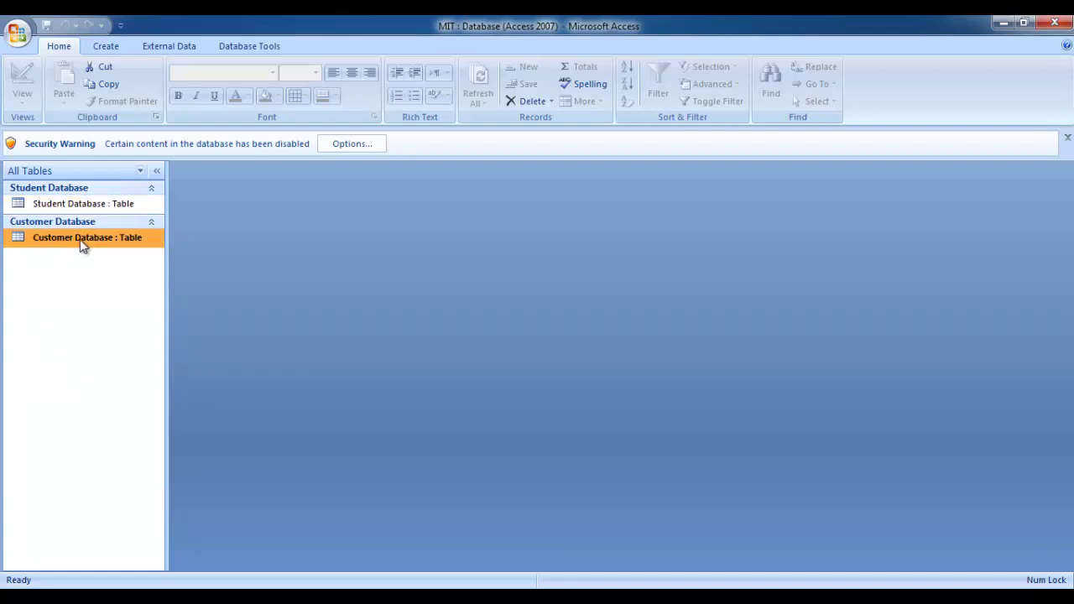
{"action": "left_click", "coordinate": [116, 204]}
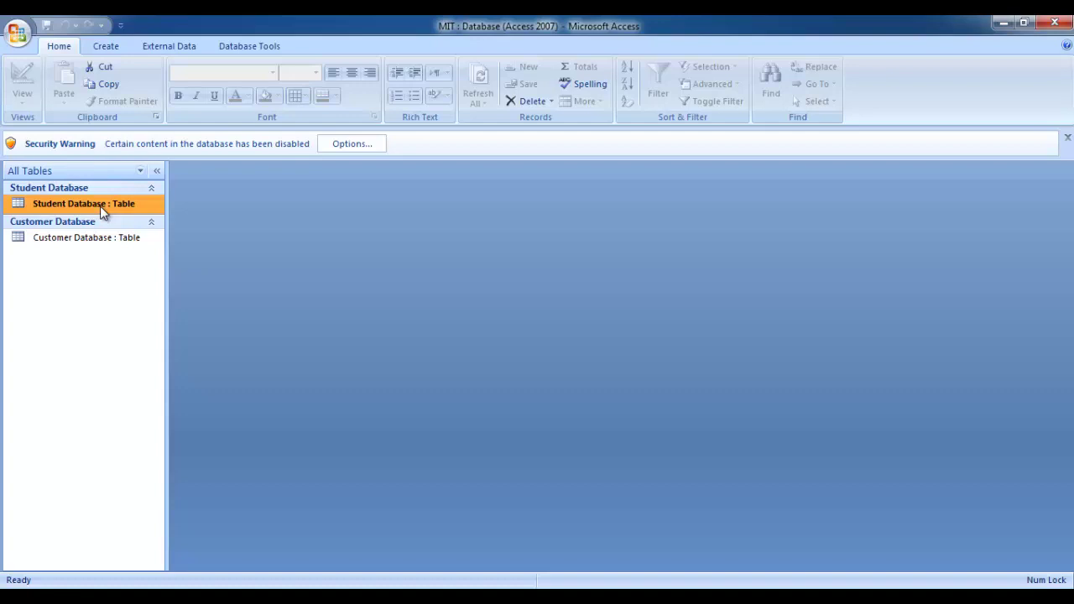
{"action": "left_click", "coordinate": [91, 243]}
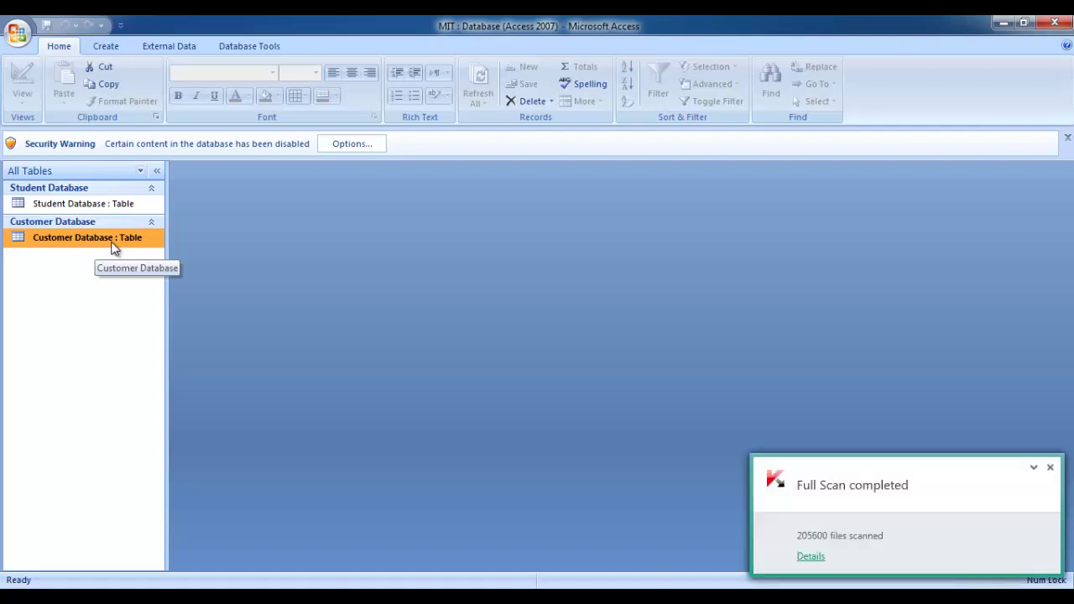
{"action": "left_click", "coordinate": [101, 209]}
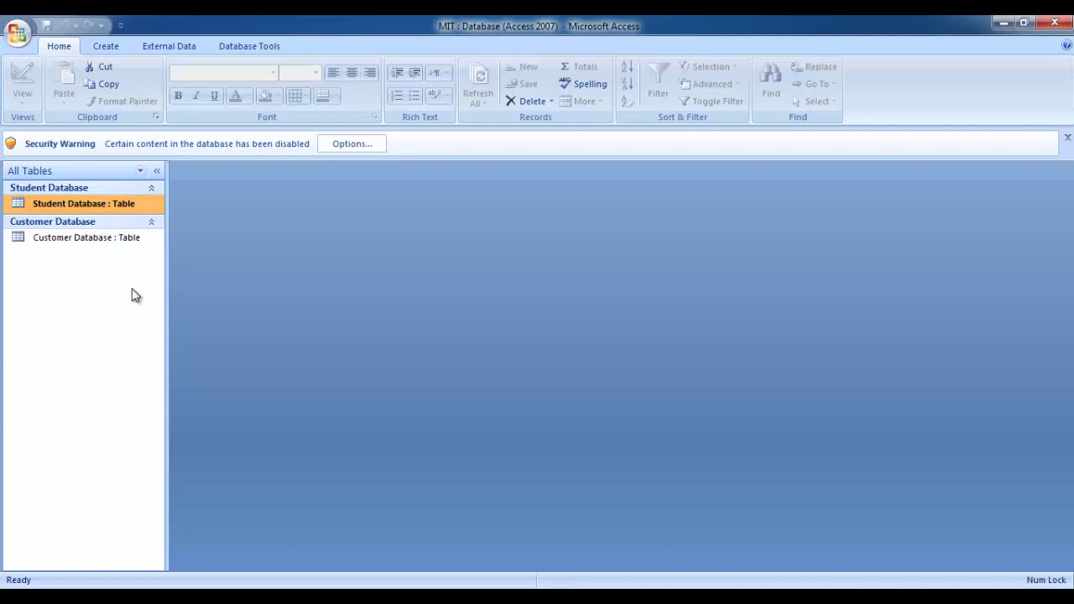
- Open the Student Database table, examine its Student Name, Student Father Name and Student Address columns, and close it
{"action": "right_click", "coordinate": [111, 205]}
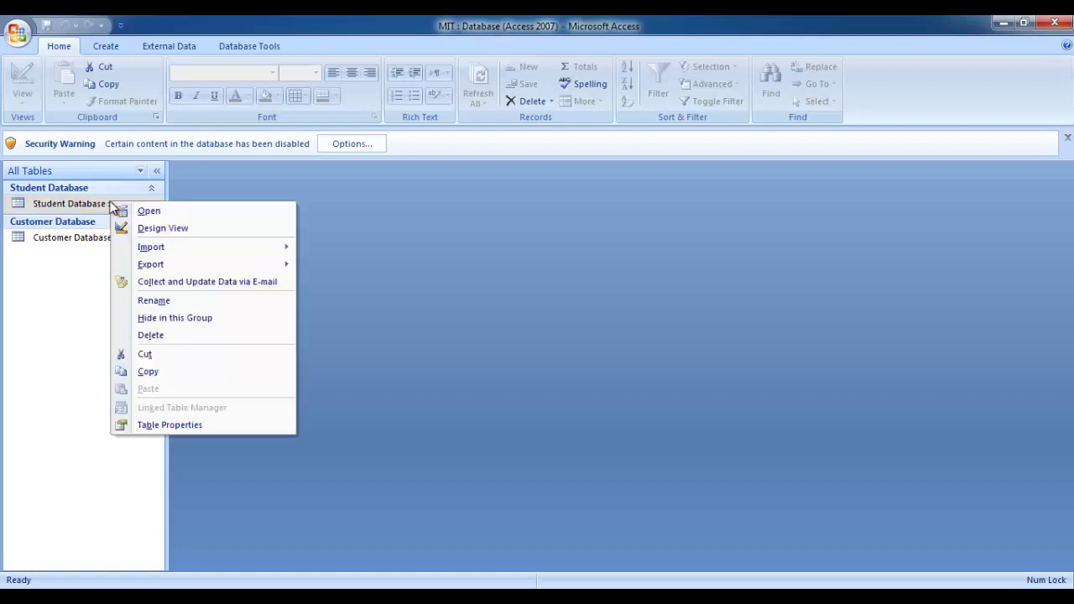
{"action": "left_click", "coordinate": [90, 205]}
{"action": "right_click", "coordinate": [91, 206]}
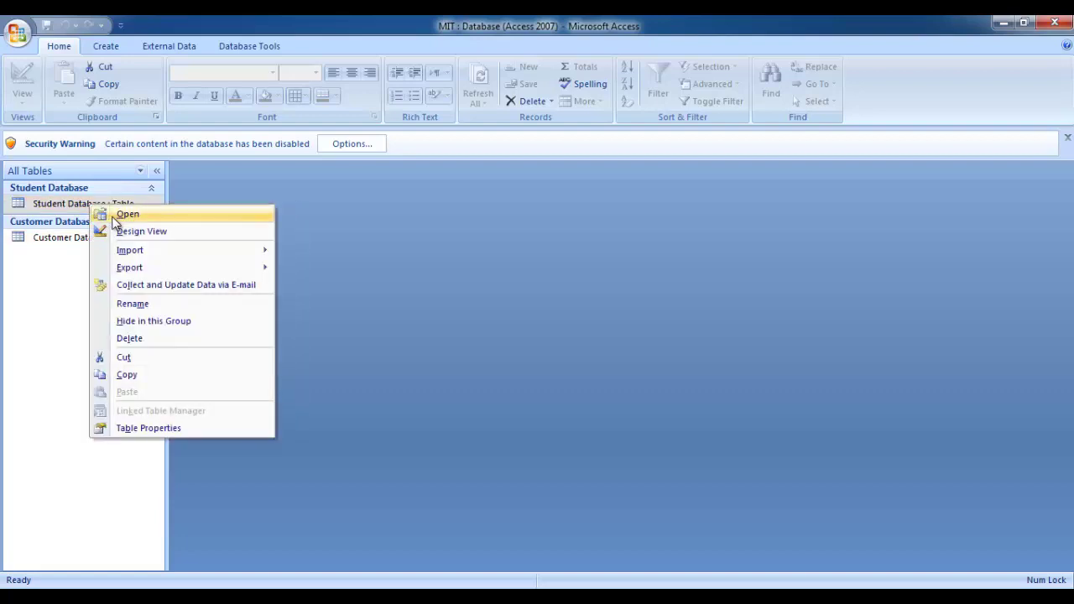
{"action": "left_click", "coordinate": [126, 215]}
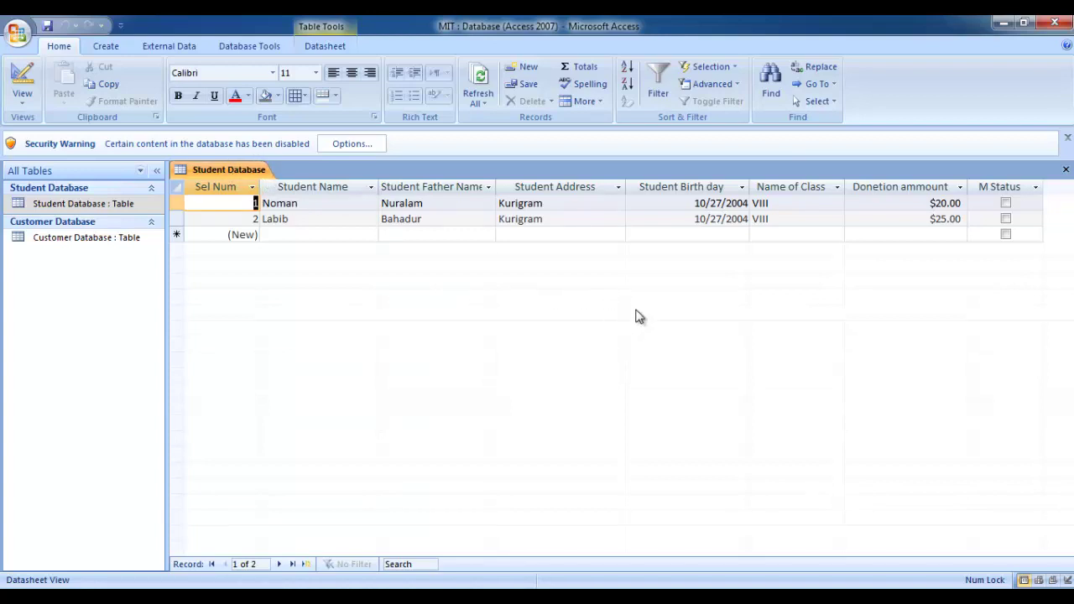
{"action": "left_click", "coordinate": [336, 188]}
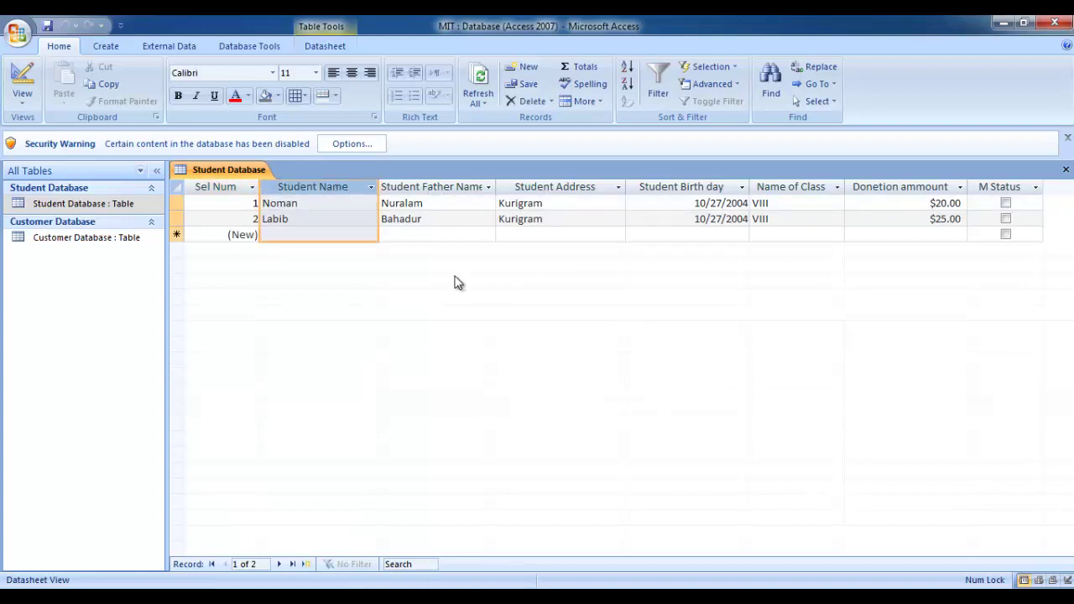
{"action": "left_click", "coordinate": [453, 180]}
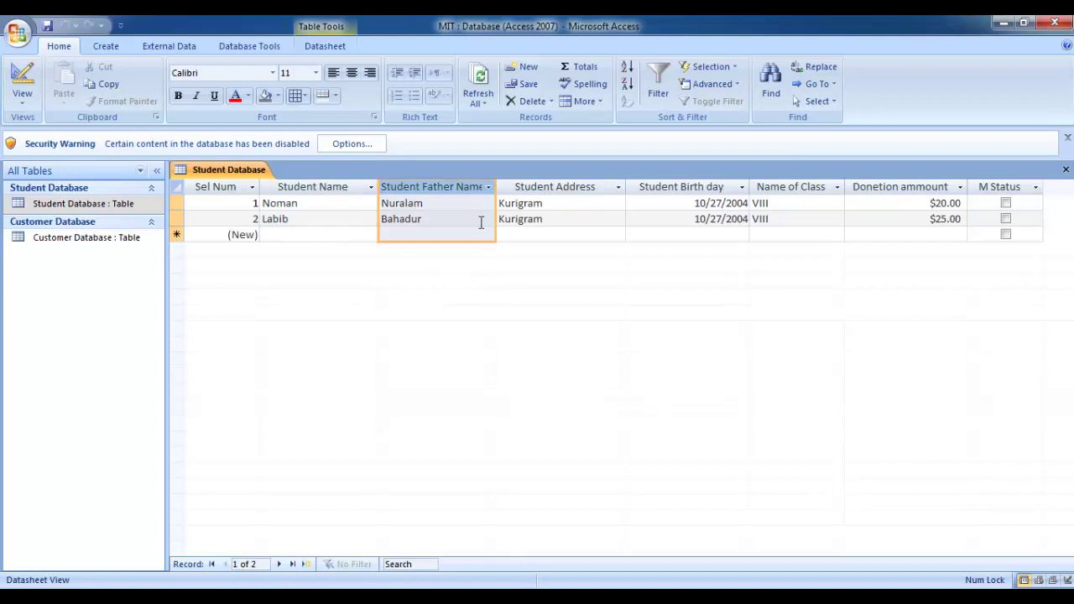
{"action": "left_click", "coordinate": [565, 222]}
{"action": "left_click", "coordinate": [562, 234]}
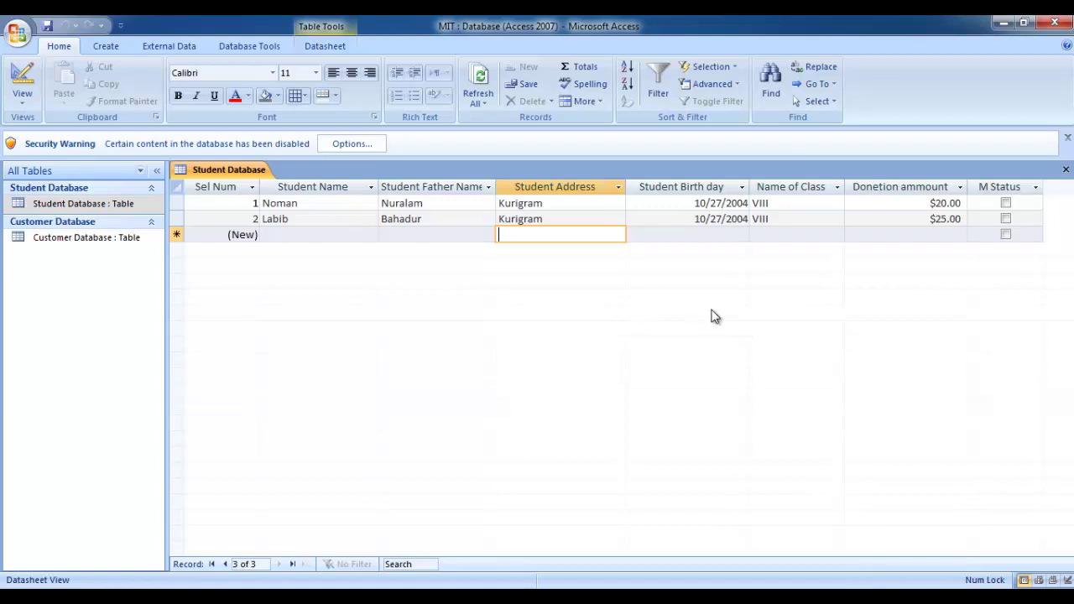
{"action": "left_click", "coordinate": [324, 189]}
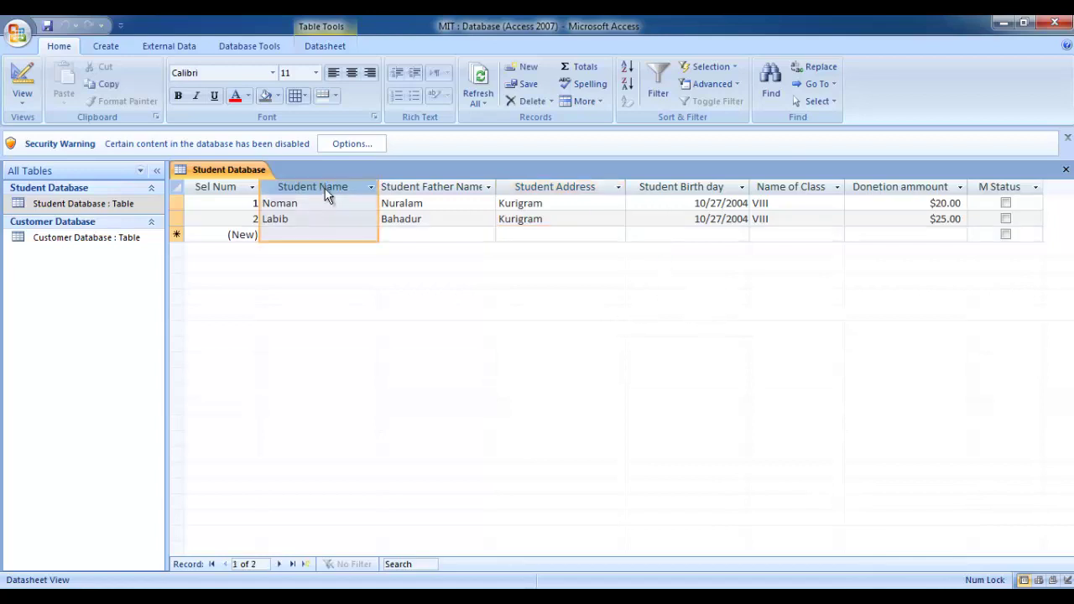
{"action": "left_click", "coordinate": [436, 187]}
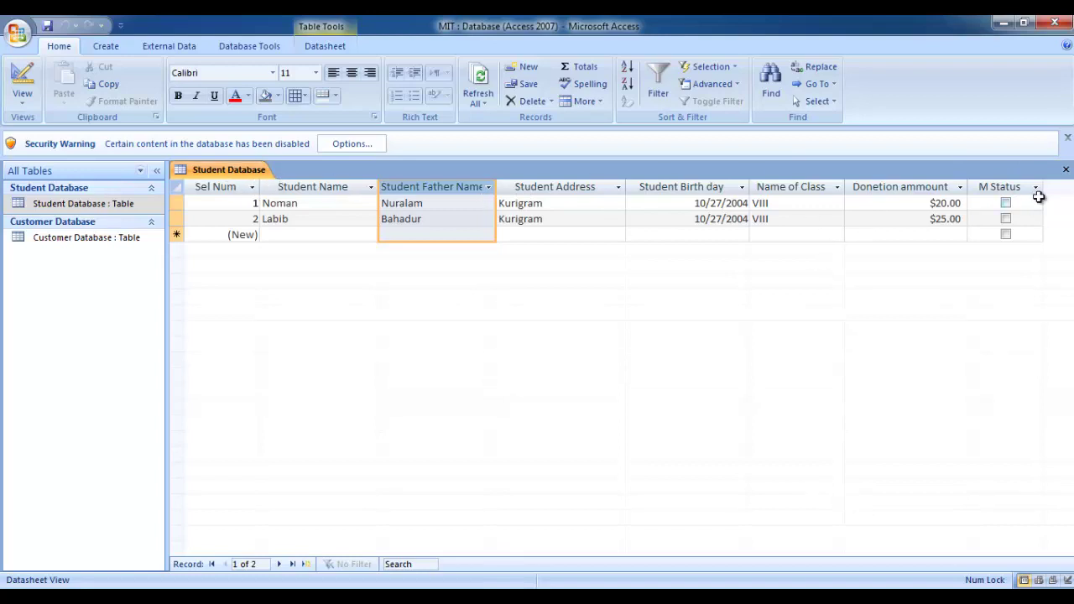
{"action": "left_click", "coordinate": [1066, 170]}
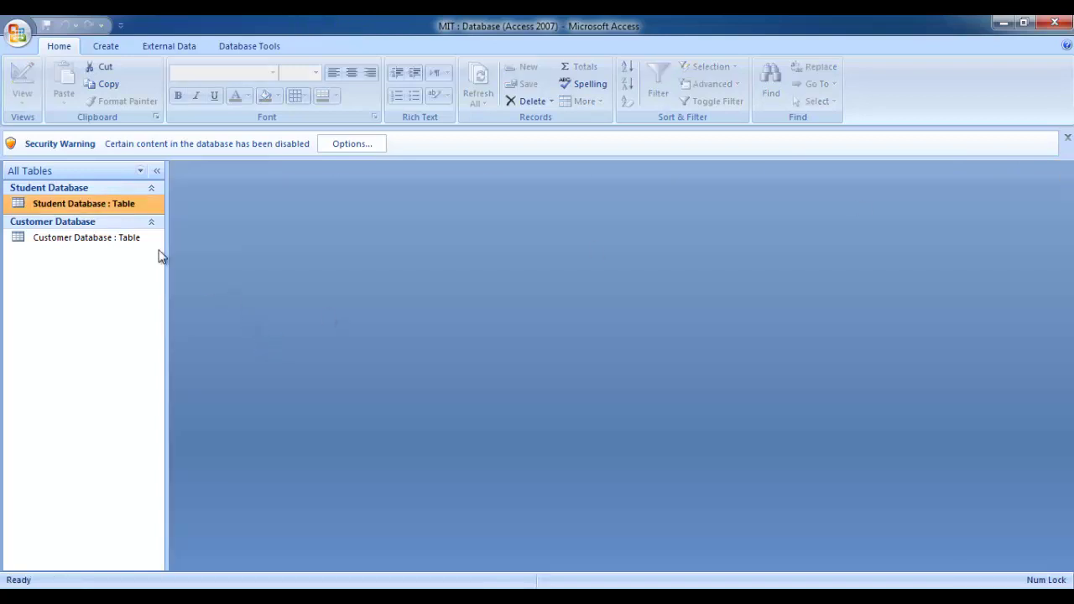
- Open the Student Database table in Design view
{"action": "right_click", "coordinate": [74, 204]}
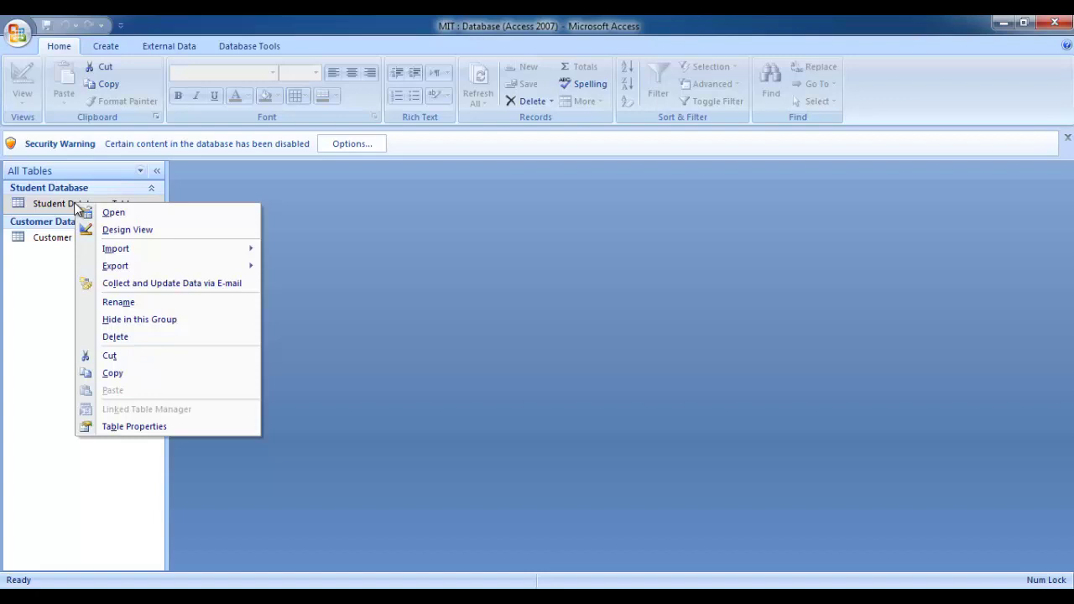
{"action": "left_click", "coordinate": [147, 238]}
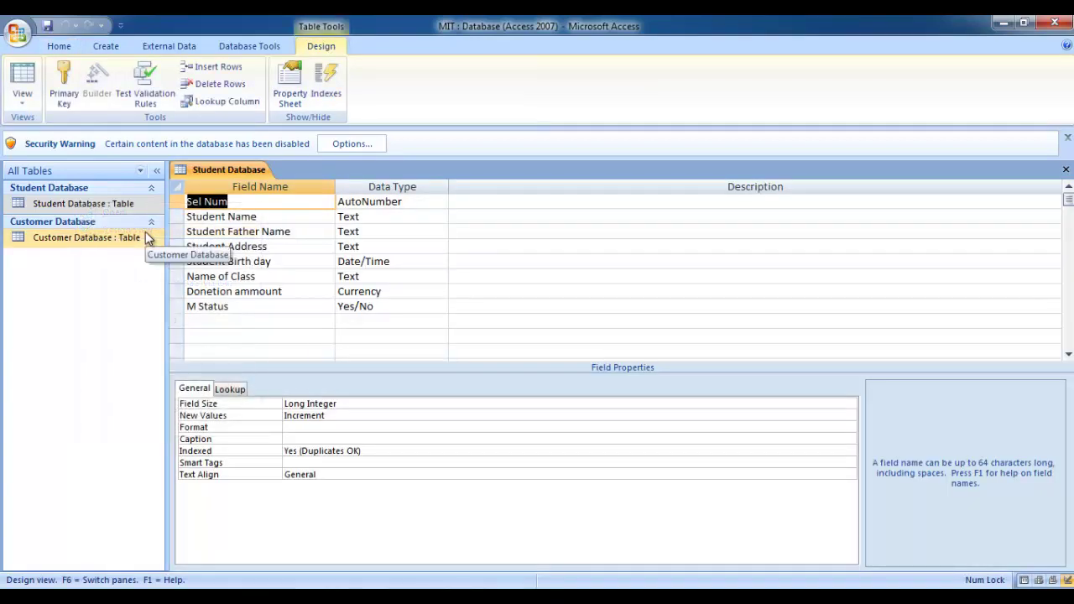
{"action": "left_click", "coordinate": [309, 232]}
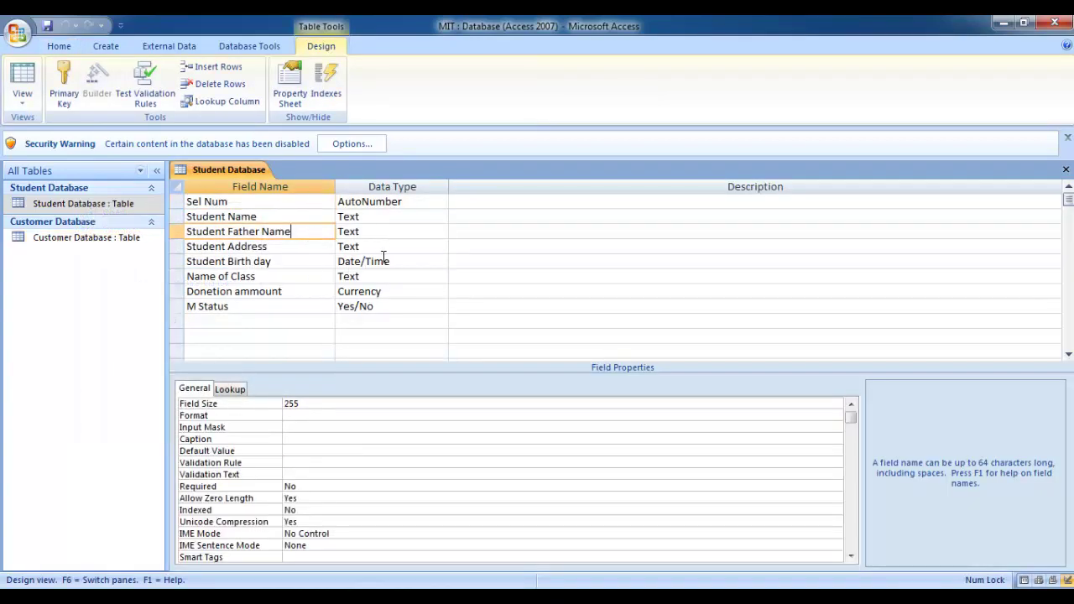
{"action": "left_click", "coordinate": [290, 261]}
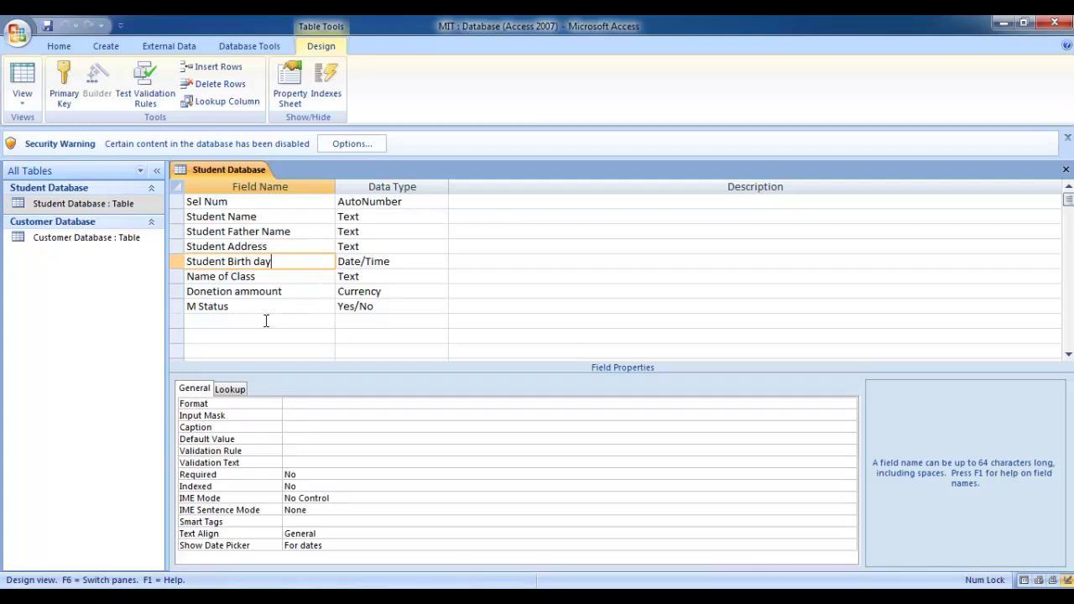
- Add a field named "Relegion" with the Text data type below M Status in the Student Database table
{"action": "left_click", "coordinate": [192, 324]}
{"action": "left_click_drag", "start_coordinate": [187, 306], "coordinate": [223, 306]}
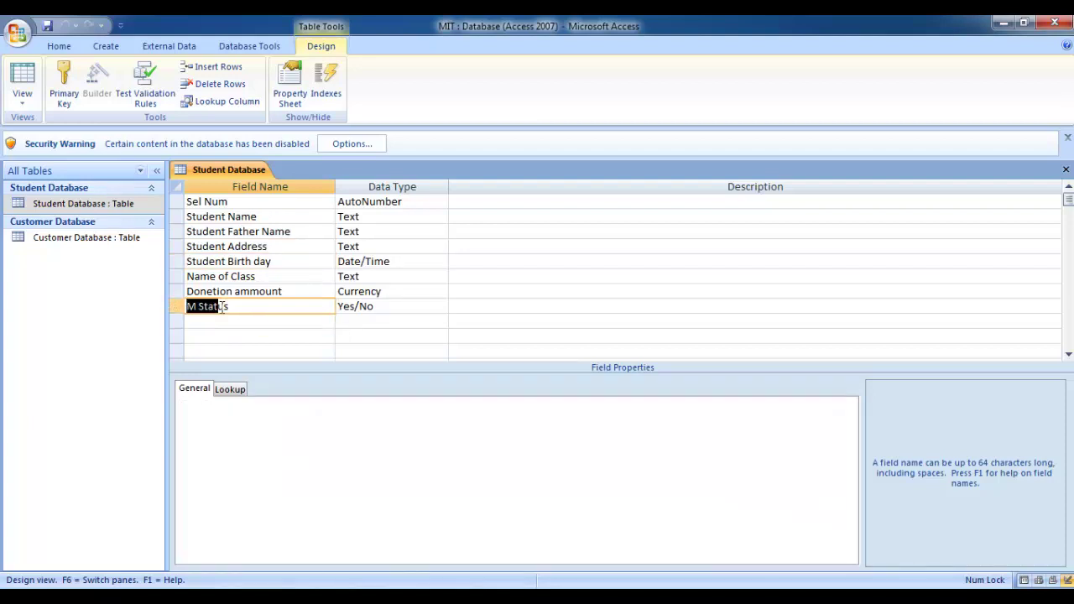
{"action": "left_click", "coordinate": [225, 322]}
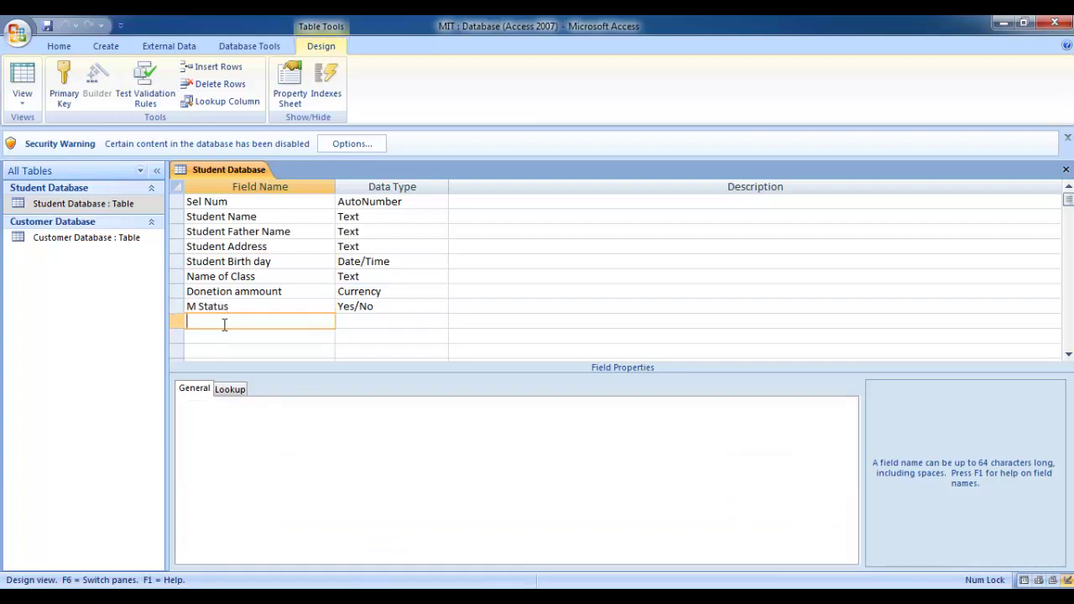
{"action": "type", "text": "Reli"}
{"action": "type", "text": "gion"}
{"action": "key", "text": "BackSpace"}
{"action": "key", "text": "BackSpace"}
{"action": "key", "text": "BackSpace"}
{"action": "key", "text": "BackSpace"}
{"action": "key", "text": "BackSpace"}
{"action": "type", "text": "egion"}
{"action": "left_click", "coordinate": [351, 322]}
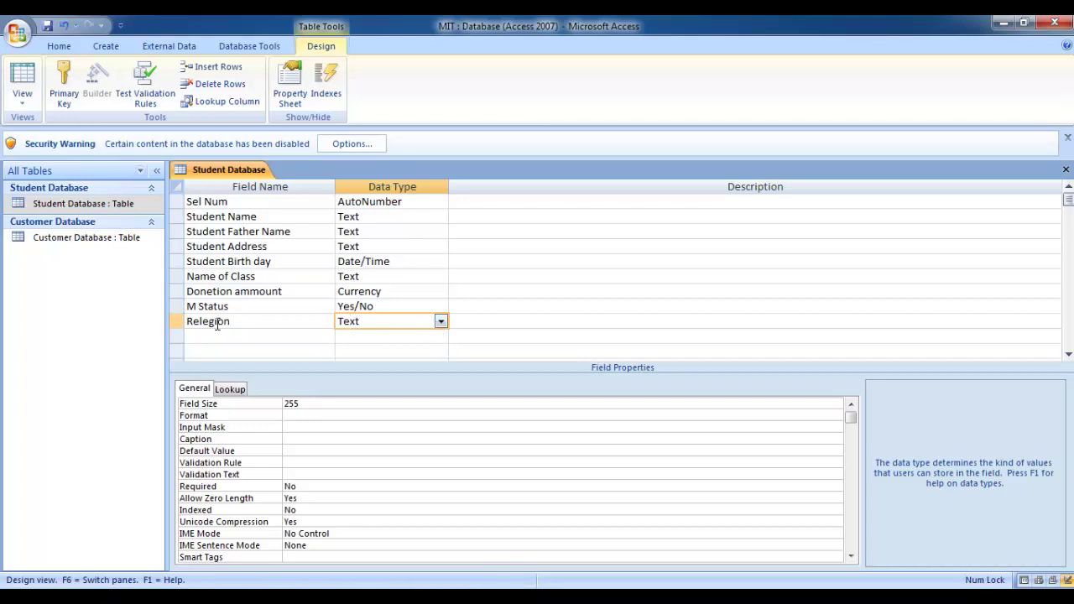
{"action": "left_click", "coordinate": [250, 335]}
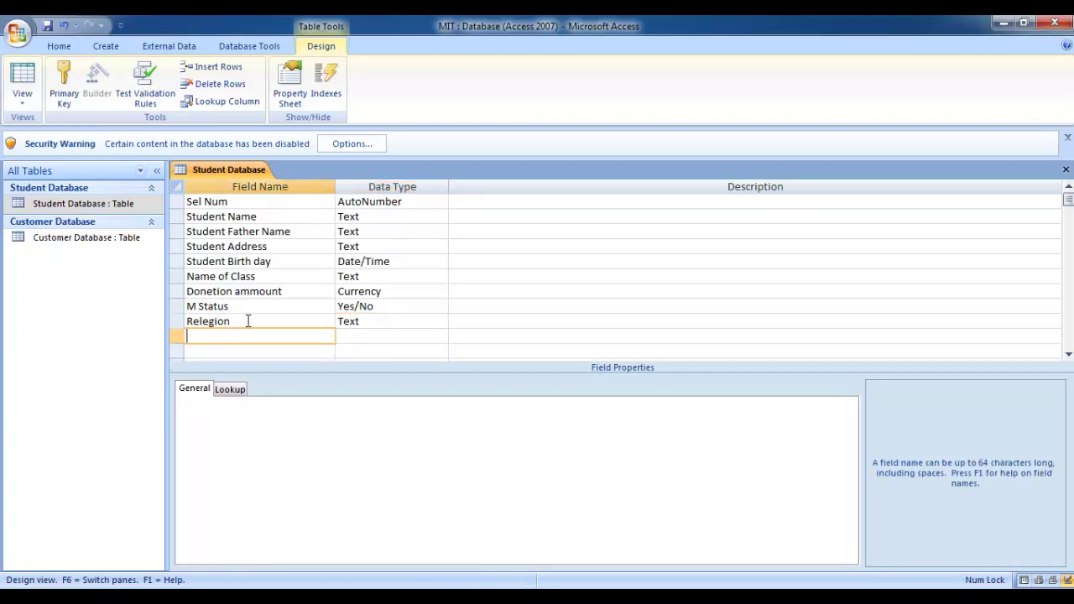
{"action": "key", "text": "Up"}
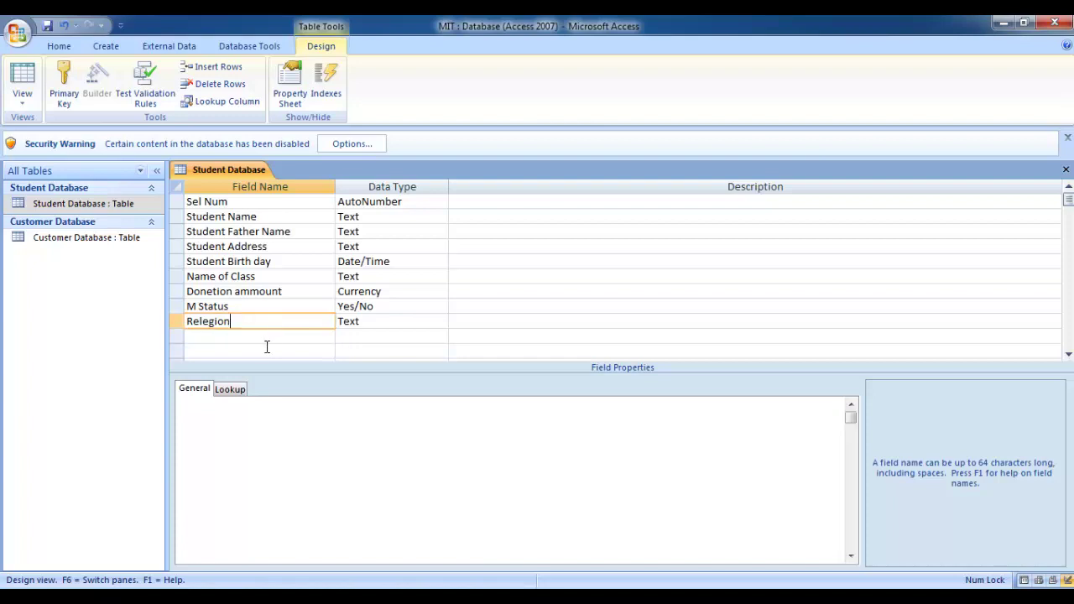
{"action": "double_click", "coordinate": [209, 327]}
{"action": "left_click", "coordinate": [381, 317]}
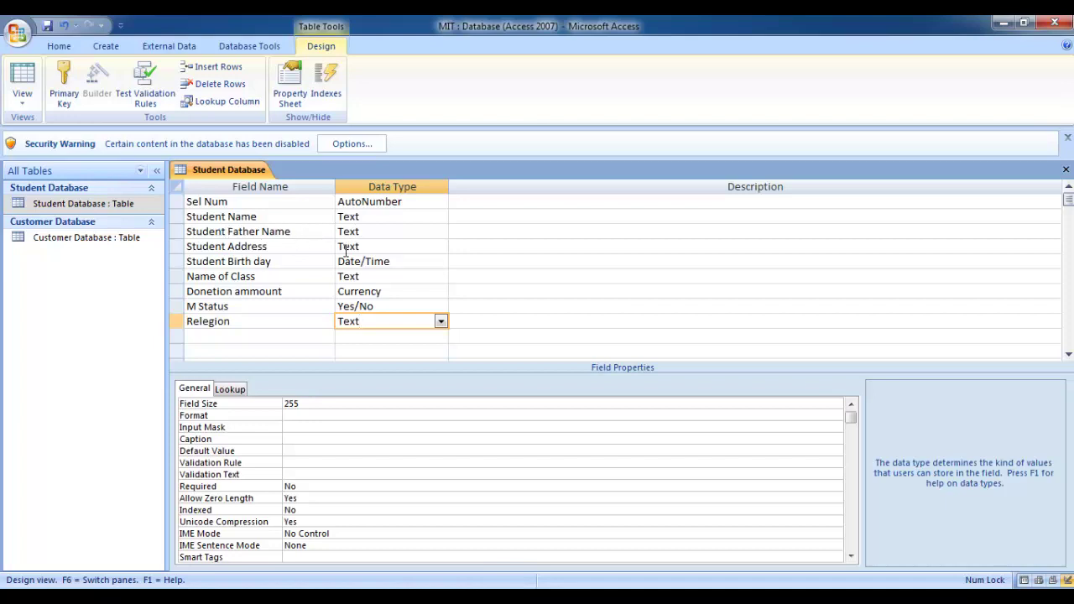
{"action": "left_click", "coordinate": [295, 233]}
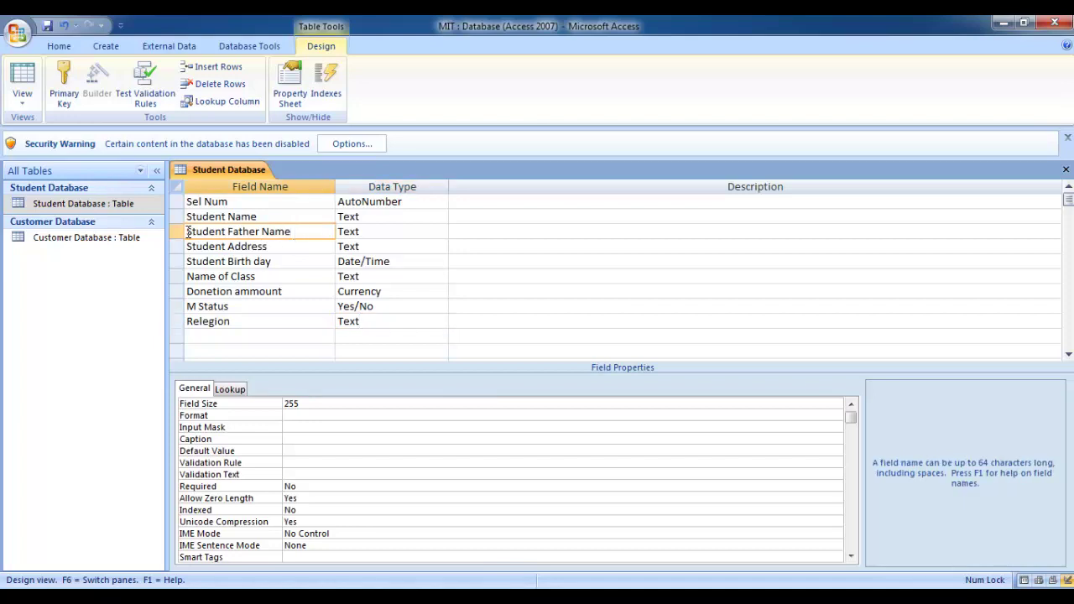
{"action": "left_click_drag", "start_coordinate": [188, 233], "coordinate": [321, 230]}
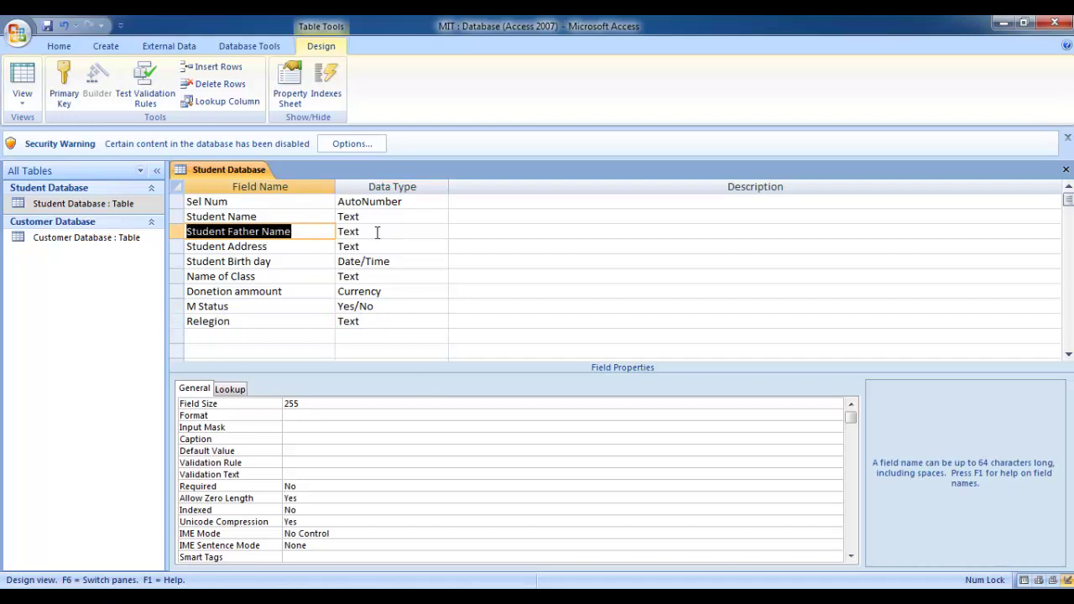
{"action": "left_click", "coordinate": [306, 234]}
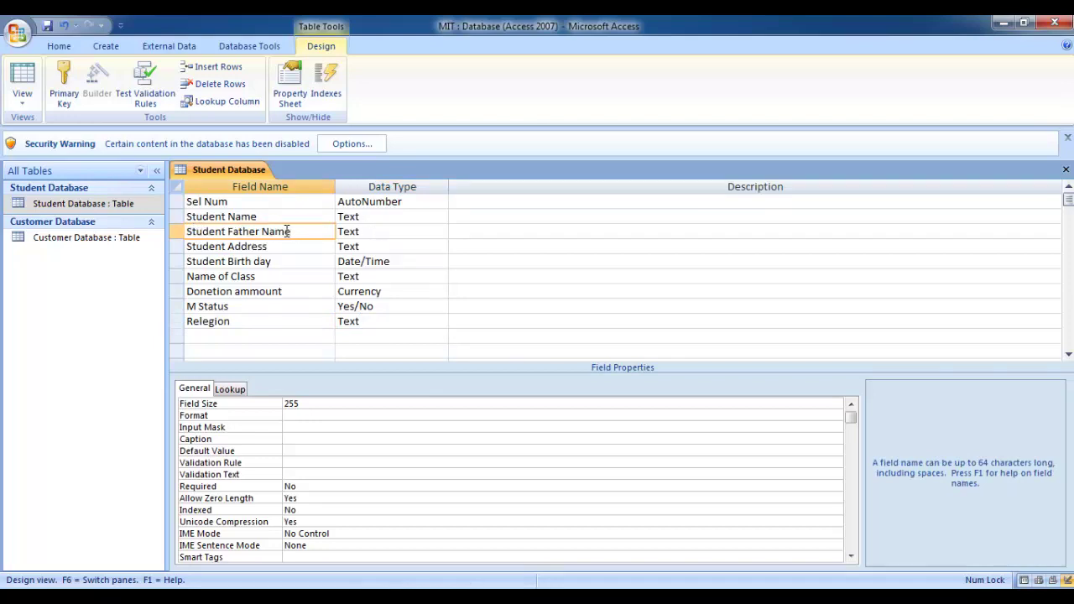
- Insert a blank field row above Student Father Name in the Student Database table design
{"action": "left_click_drag", "start_coordinate": [303, 233], "coordinate": [185, 232]}
{"action": "left_click", "coordinate": [302, 232]}
{"action": "left_click", "coordinate": [177, 233]}
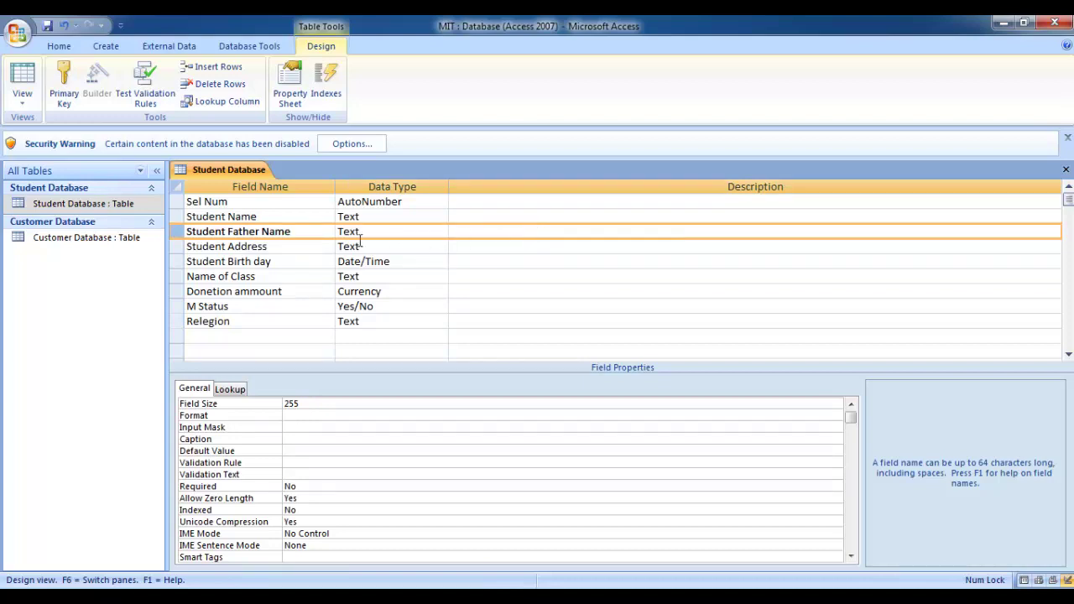
{"action": "right_click", "coordinate": [181, 236]}
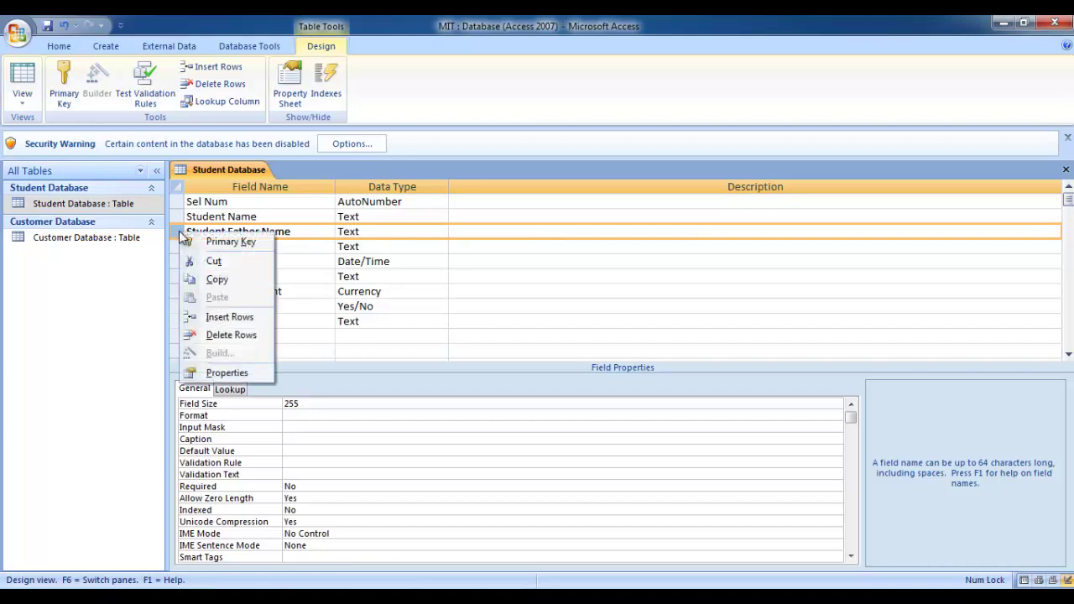
{"action": "left_click", "coordinate": [243, 325]}
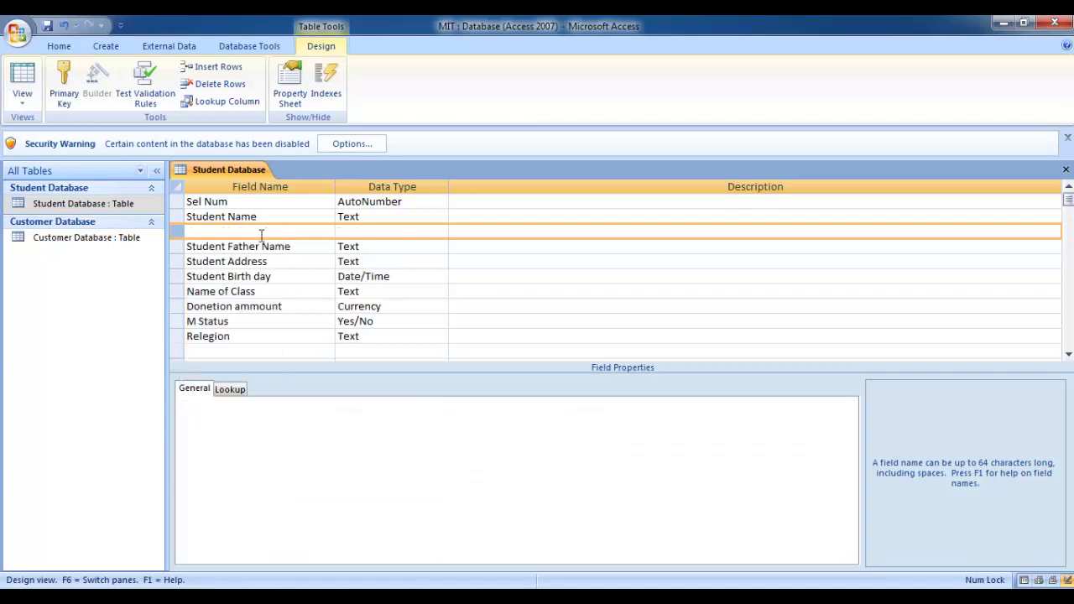
- Name the new field above Student Father Name "Student Mothe Name" with the Text data type
{"action": "left_click", "coordinate": [300, 231]}
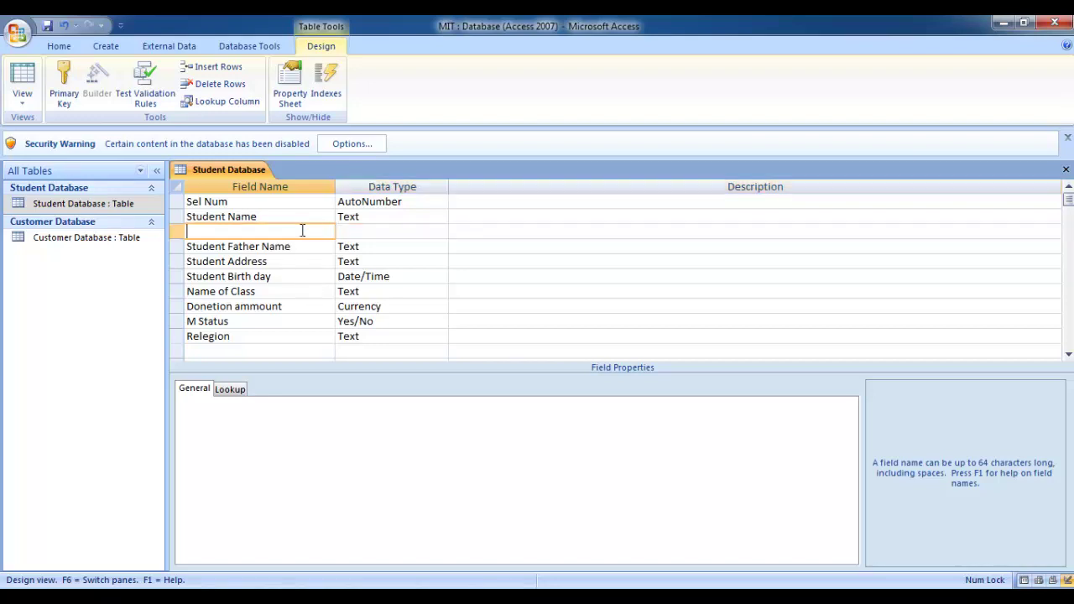
{"action": "left_click", "coordinate": [294, 249]}
{"action": "type", "text": "Student"}
{"action": "type", "text": " fa"}
{"action": "key", "text": "BackSpace"}
{"action": "key", "text": "BackSpace"}
{"action": "type", "text": "Mothe "}
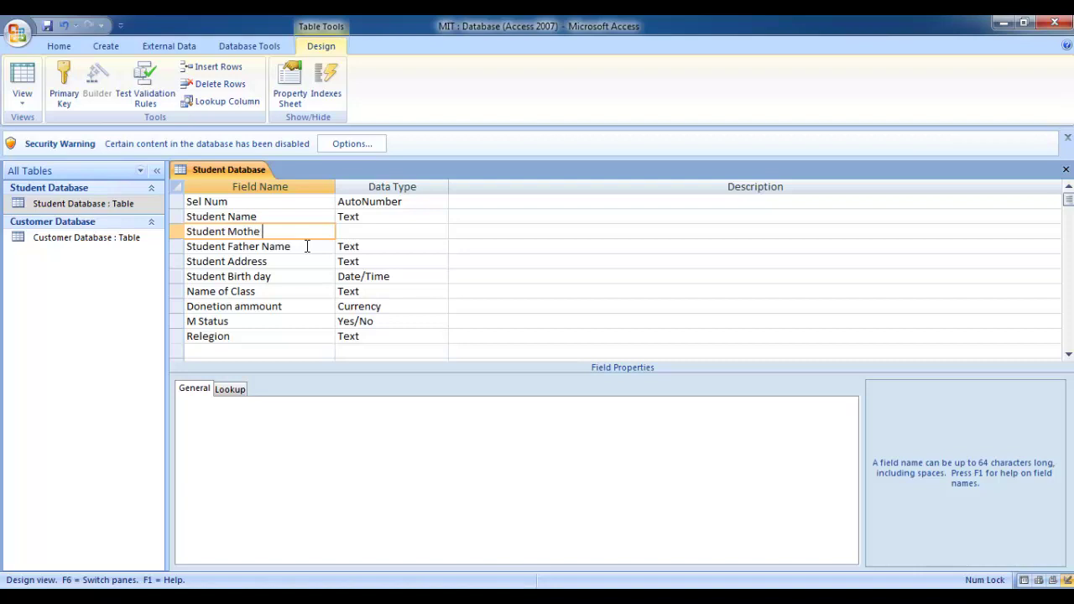
{"action": "type", "text": "Name"}
{"action": "left_click", "coordinate": [387, 239]}
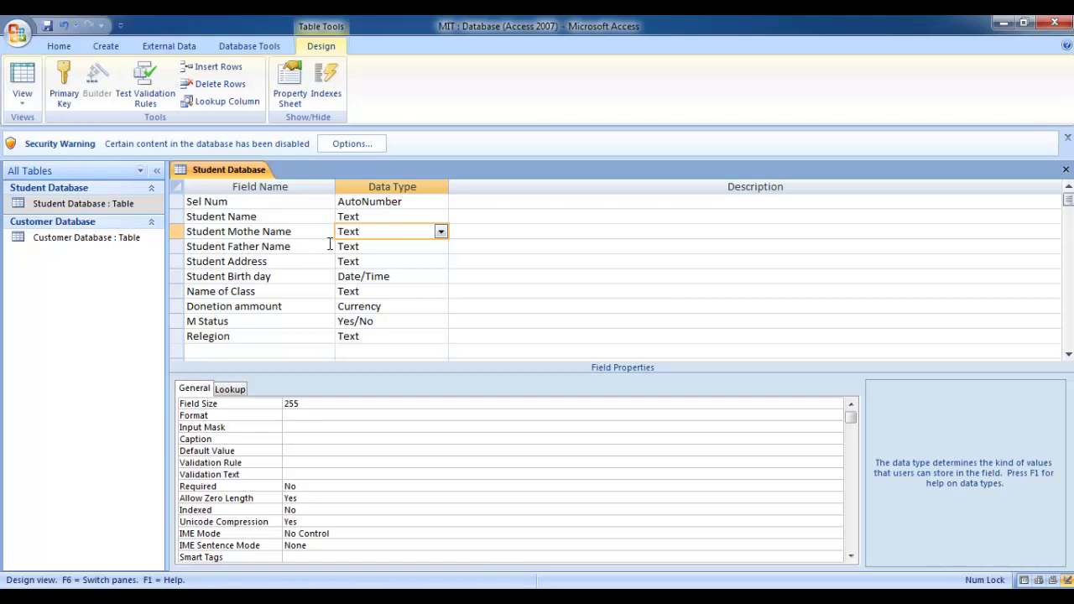
{"action": "left_click_drag", "start_coordinate": [297, 233], "coordinate": [183, 232]}
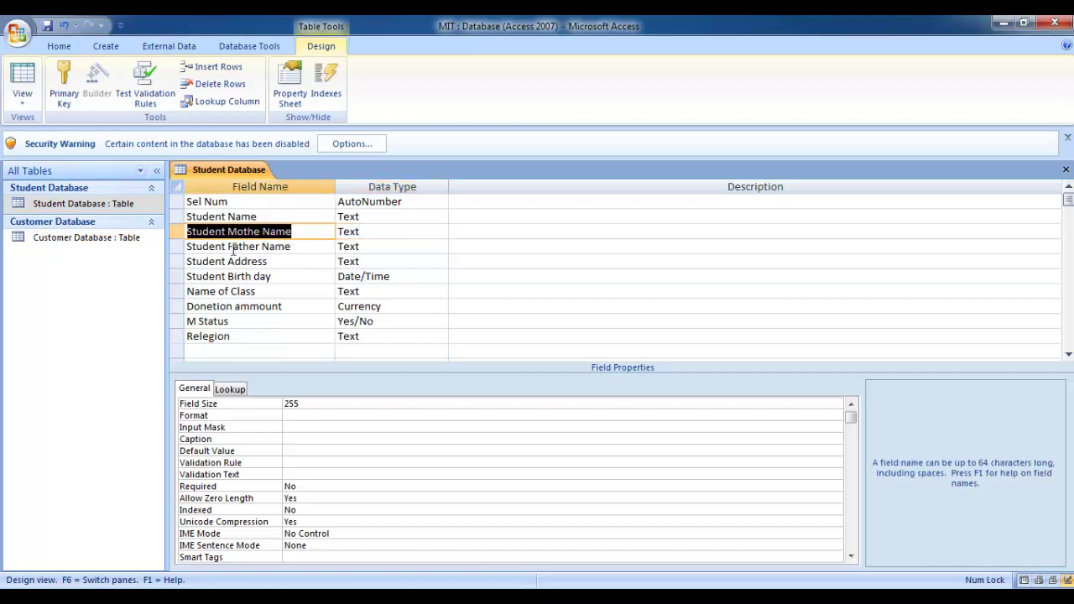
{"action": "left_click_drag", "start_coordinate": [267, 336], "coordinate": [188, 336]}
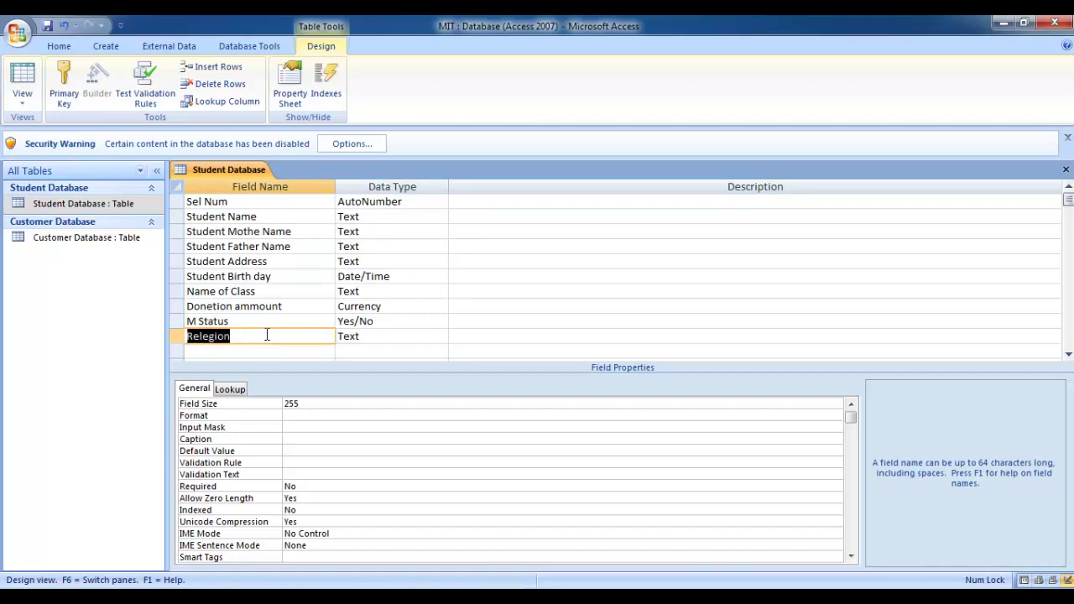
{"action": "left_click", "coordinate": [294, 245]}
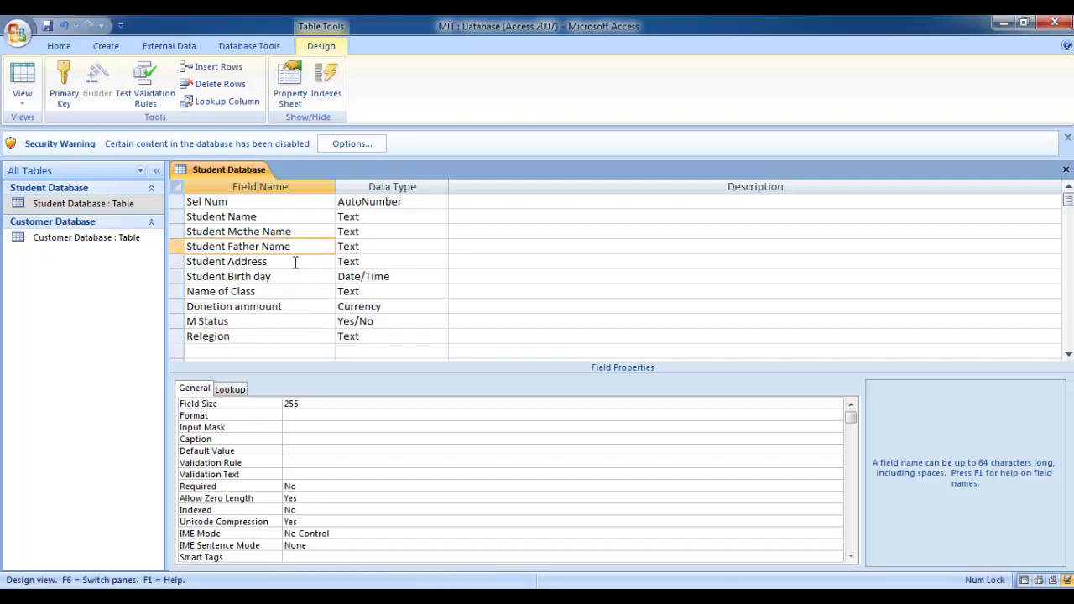
{"action": "left_click", "coordinate": [302, 231]}
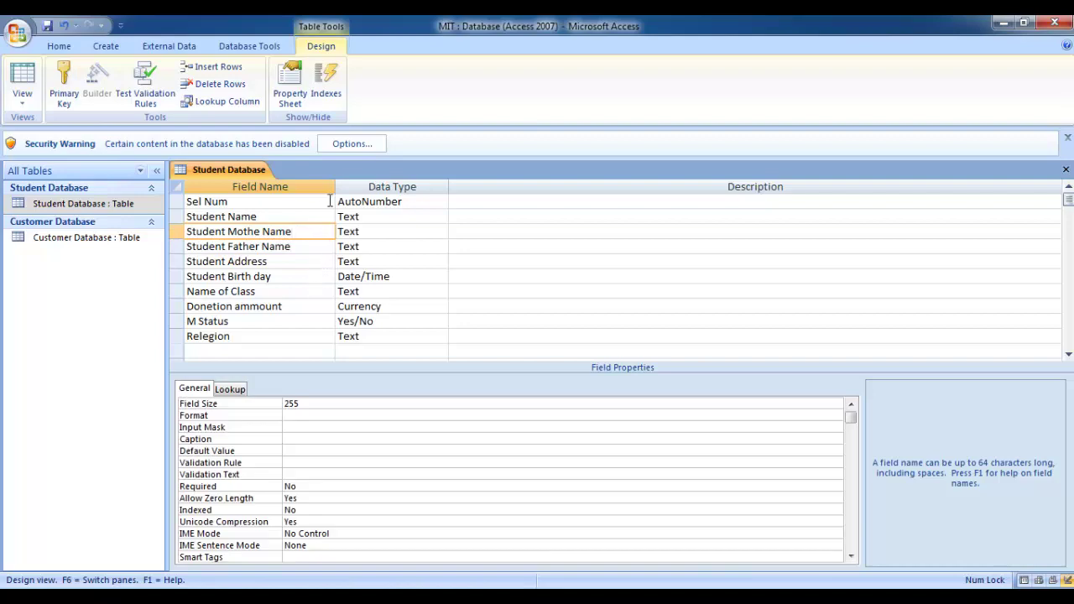
- Save the Student Database table design and close the table
{"action": "left_click", "coordinate": [17, 38]}
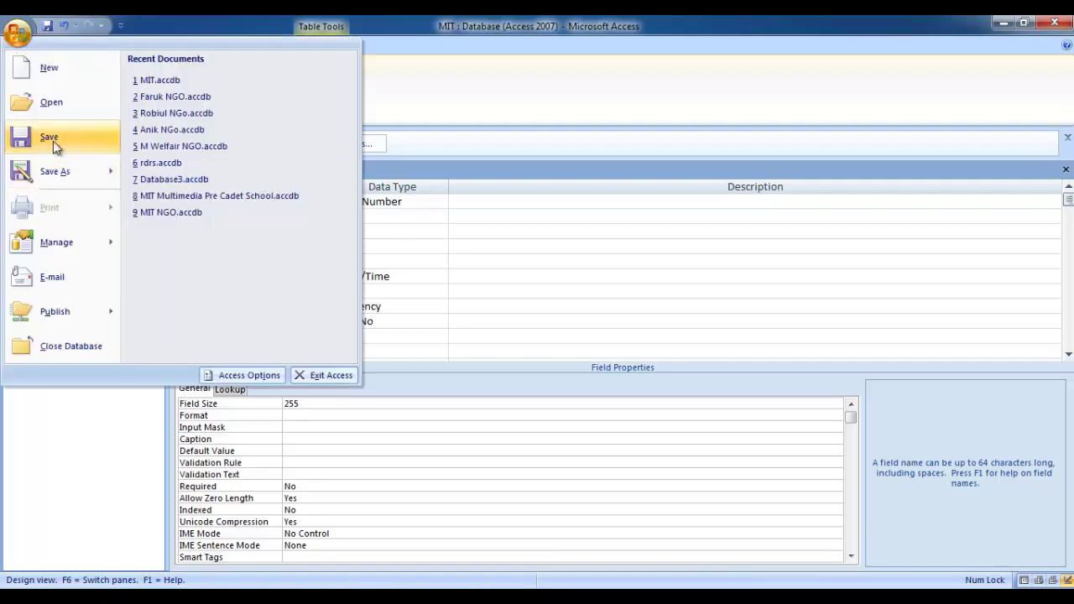
{"action": "left_click", "coordinate": [47, 143]}
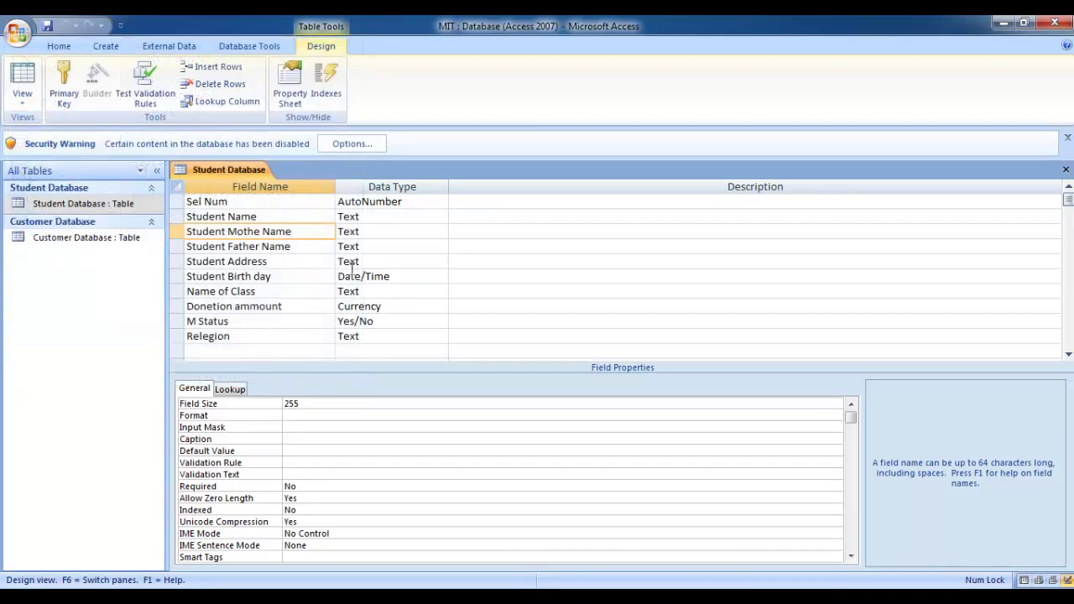
{"action": "left_click", "coordinate": [1065, 171]}
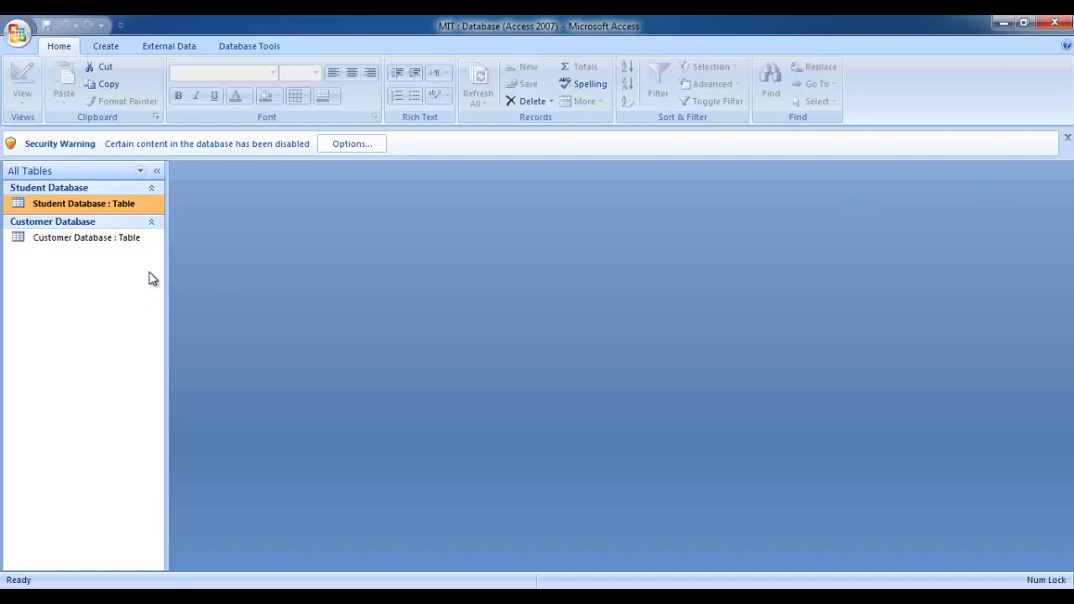
- Open the Student Database table in Datasheet view and enter the mother's name for both student records
{"action": "right_click", "coordinate": [89, 205]}
{"action": "left_click", "coordinate": [142, 212]}
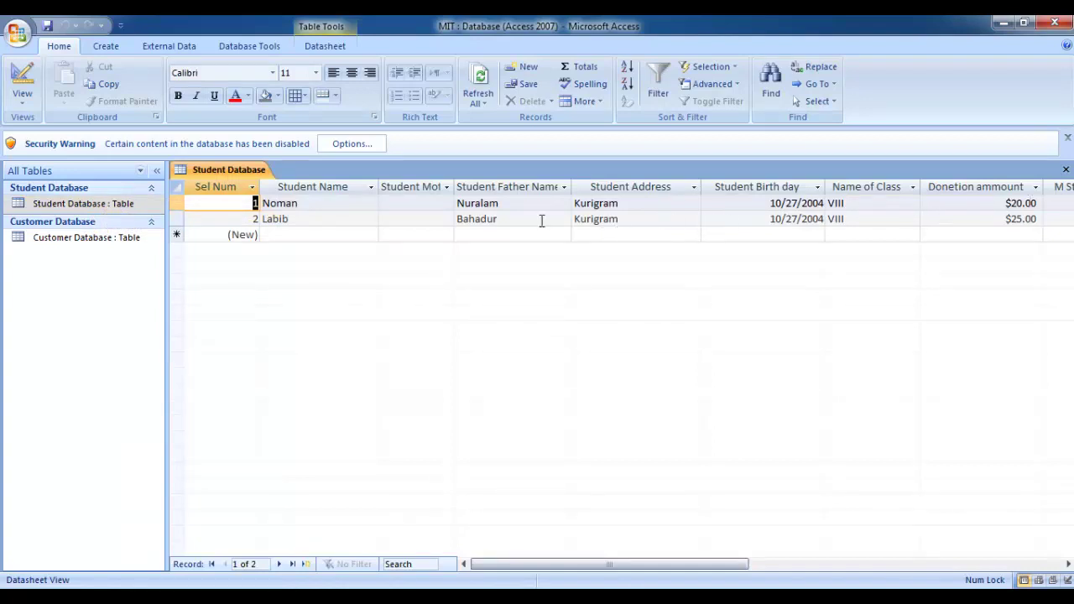
{"action": "left_click", "coordinate": [428, 204]}
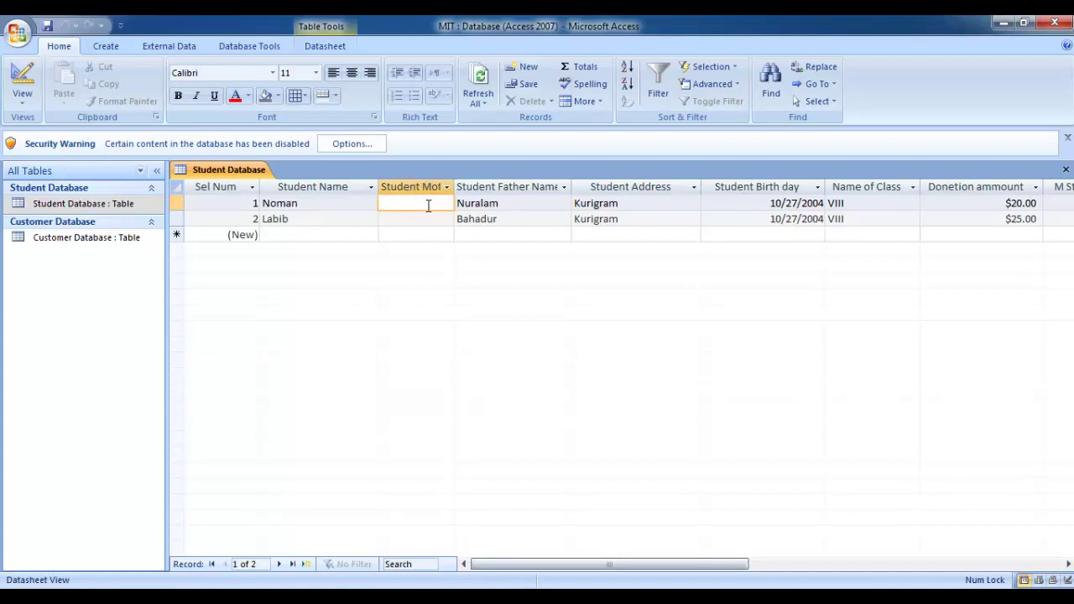
{"action": "type", "text": "Loaboni"}
{"action": "key", "text": "Tab"}
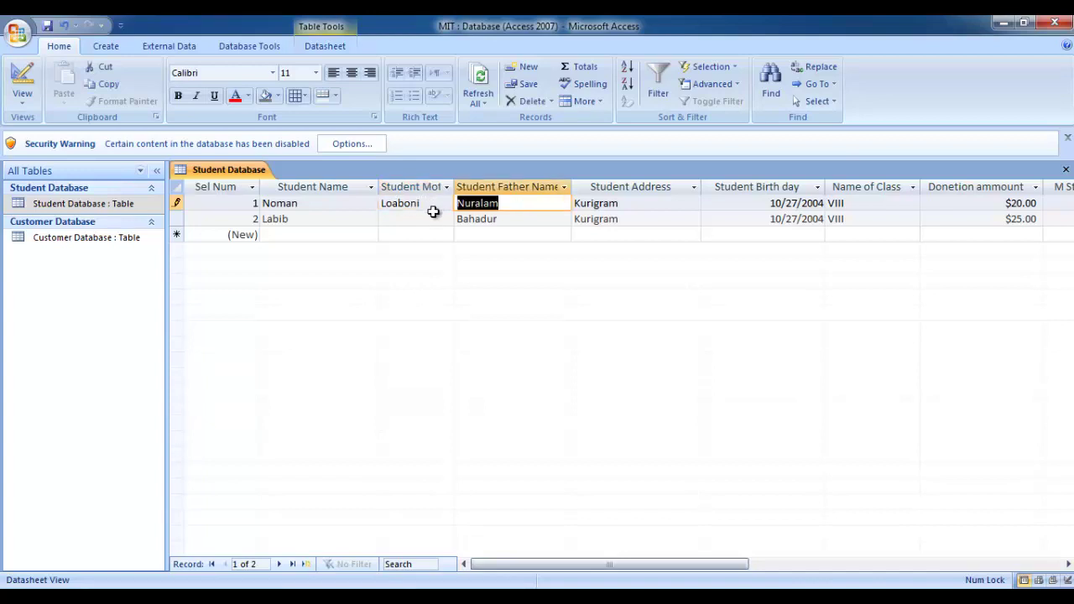
{"action": "left_click", "coordinate": [425, 220]}
{"action": "type", "text": "Lima"}
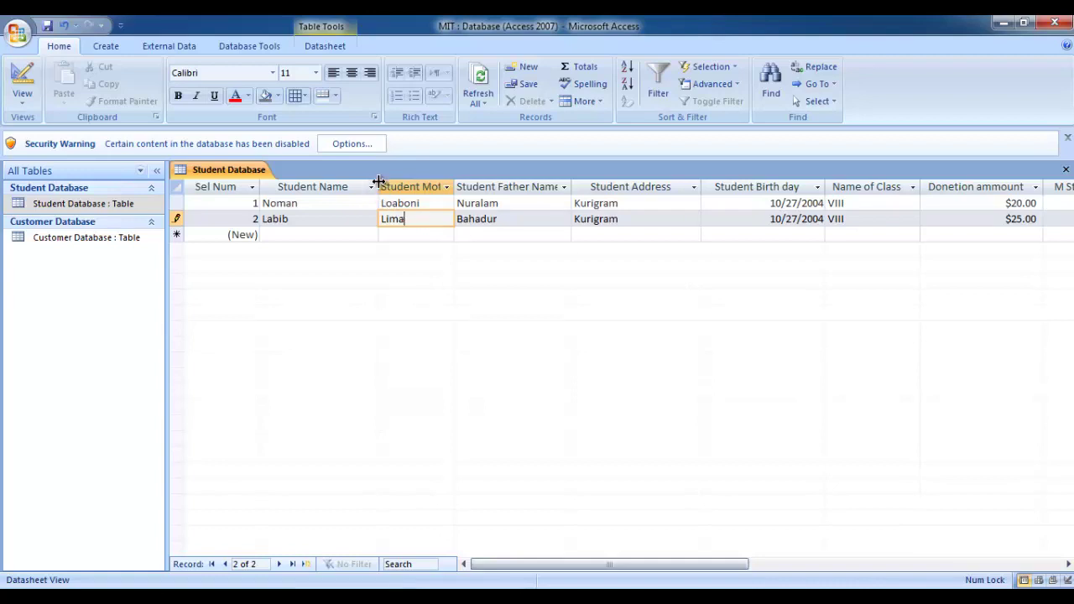
- Narrow the Student Name column slightly and enter "Islam" as the Relegion of both student records
{"action": "left_click_drag", "start_coordinate": [378, 188], "coordinate": [348, 188]}
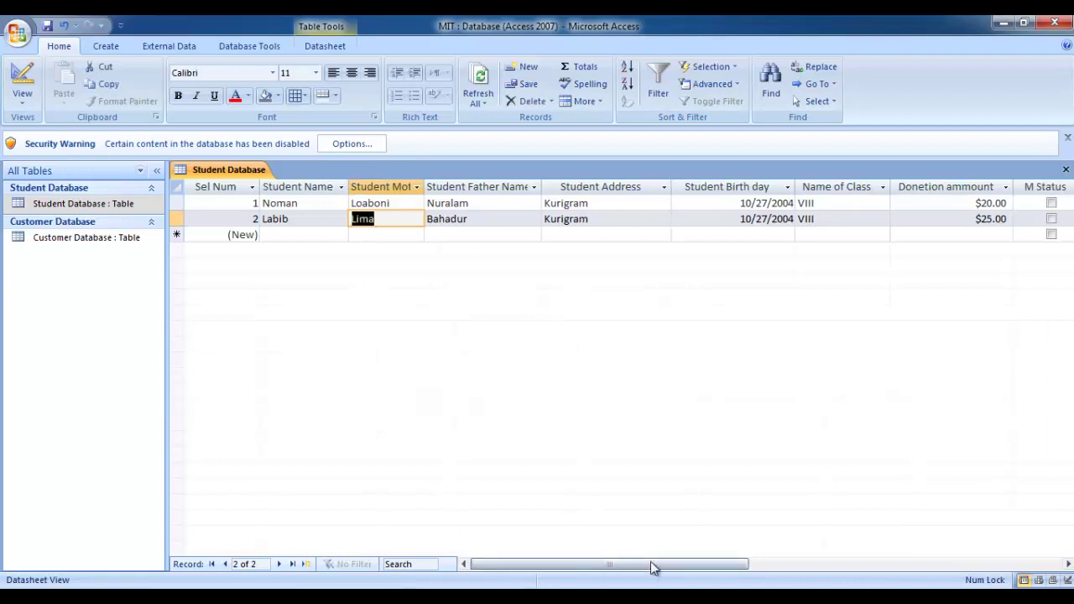
{"action": "left_click_drag", "start_coordinate": [652, 564], "coordinate": [755, 563]}
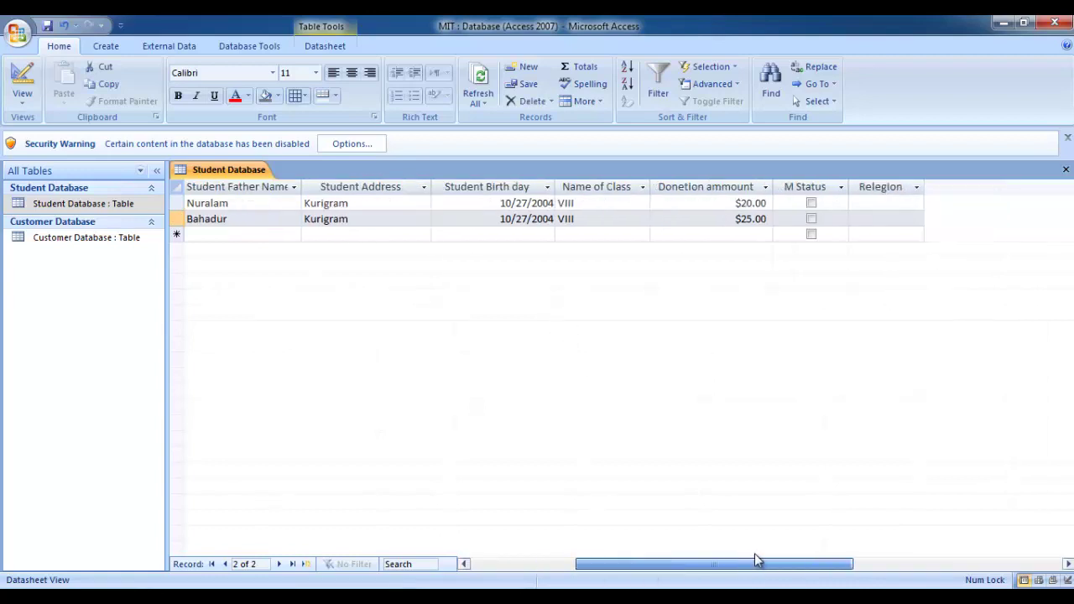
{"action": "left_click", "coordinate": [891, 204]}
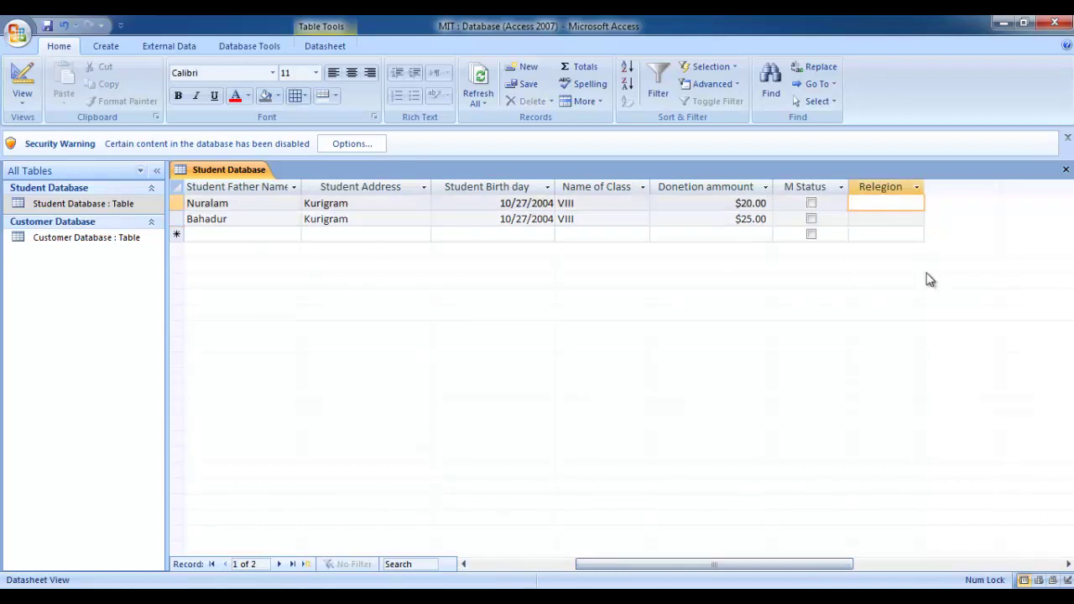
{"action": "type", "text": "Islam"}
{"action": "left_click", "coordinate": [890, 219]}
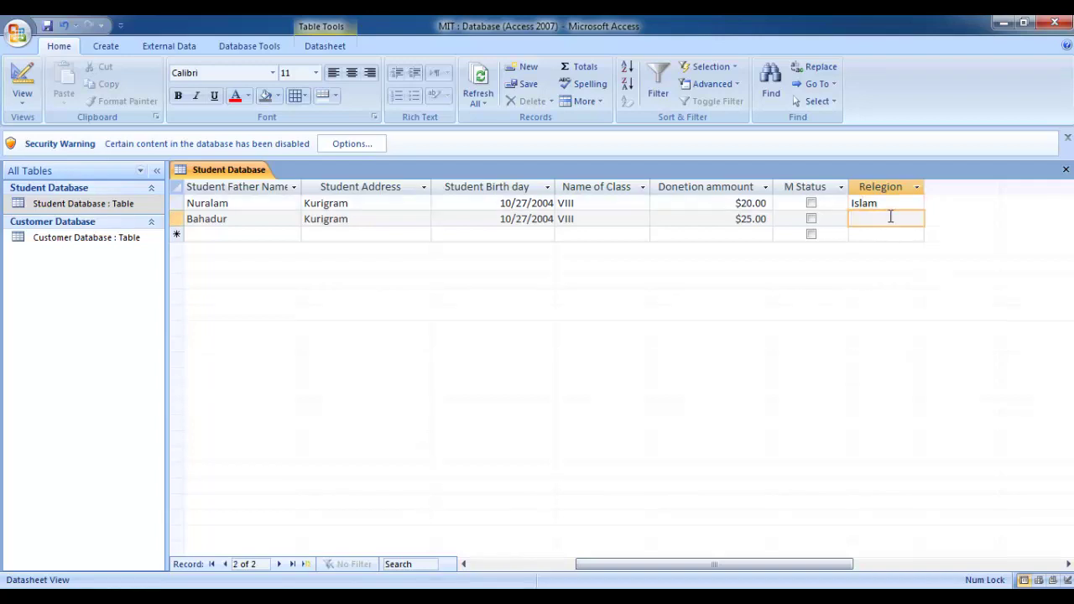
{"action": "type", "text": "Islam"}
{"action": "left_click", "coordinate": [719, 217]}
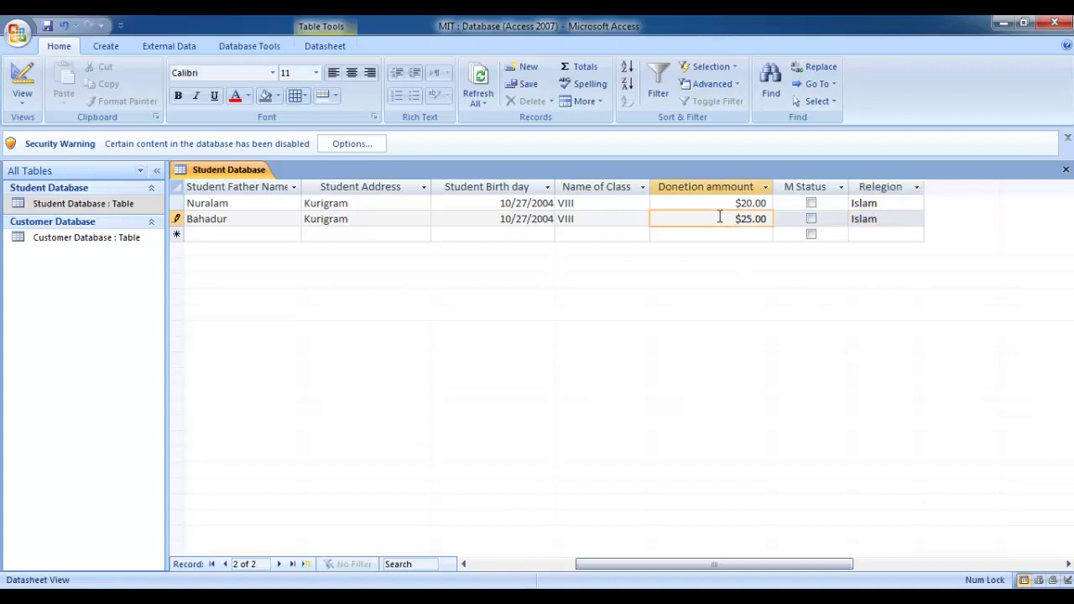
- Look over the completed records, save the Student Database table with its layout changes, and close it
{"action": "left_click_drag", "start_coordinate": [772, 565], "coordinate": [625, 565]}
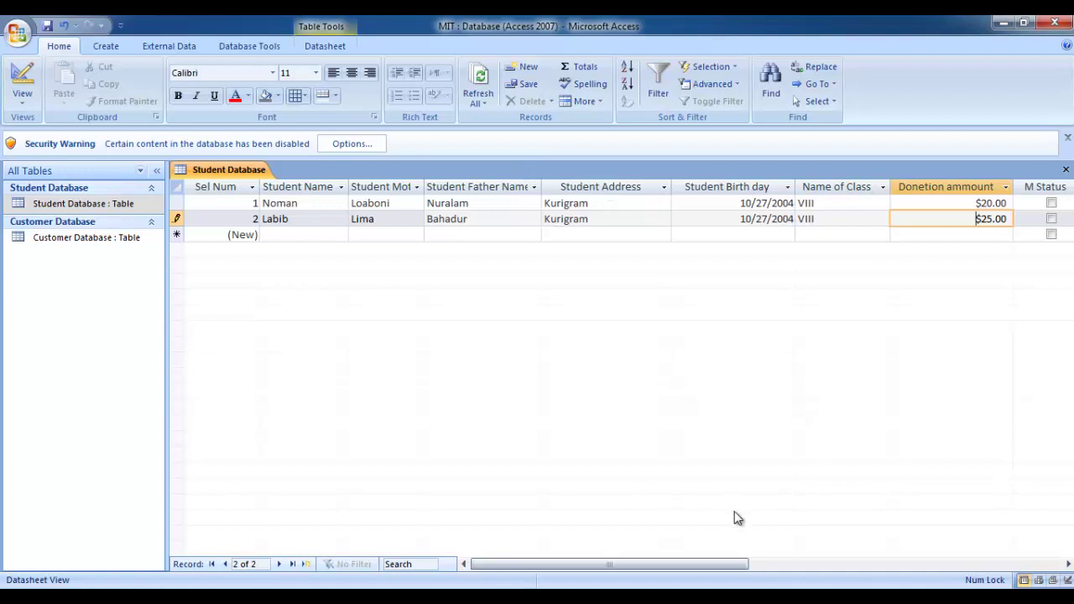
{"action": "left_click_drag", "start_coordinate": [715, 567], "coordinate": [814, 568]}
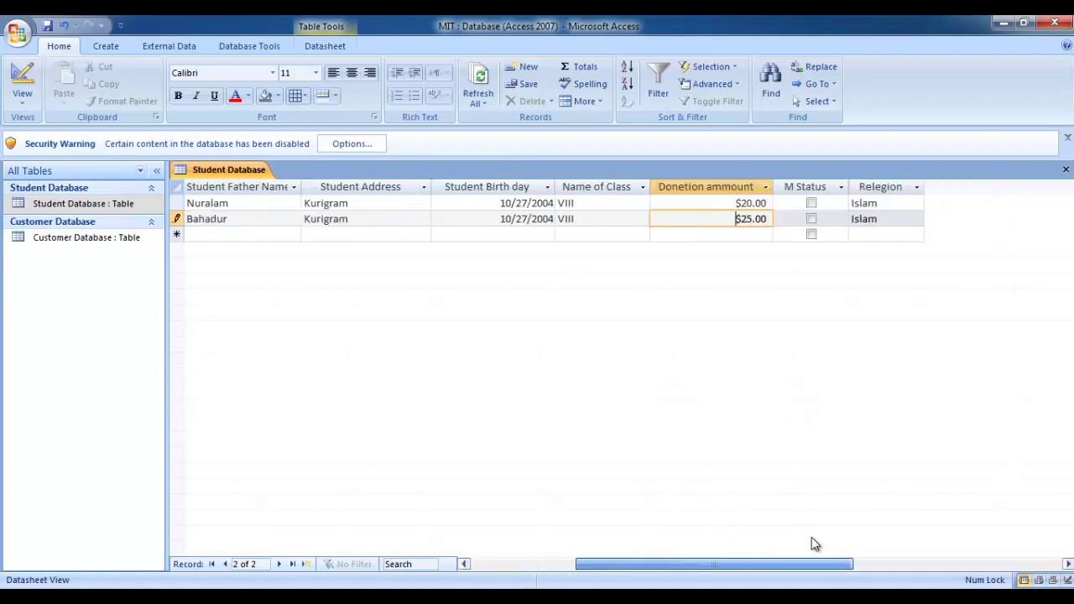
{"action": "left_click", "coordinate": [1066, 169]}
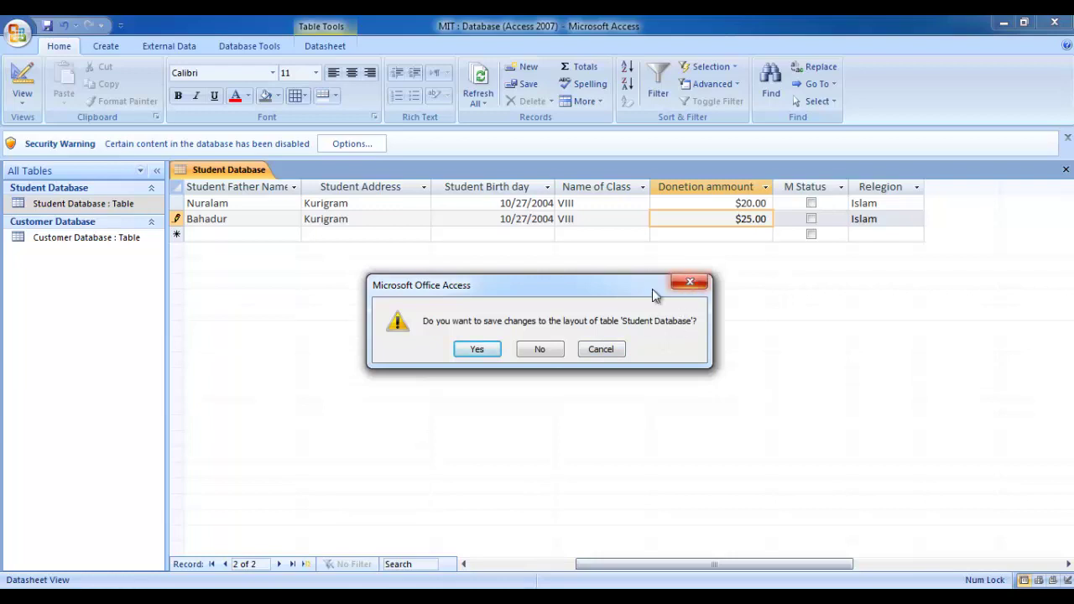
{"action": "left_click", "coordinate": [688, 285]}
{"action": "left_click", "coordinate": [17, 31]}
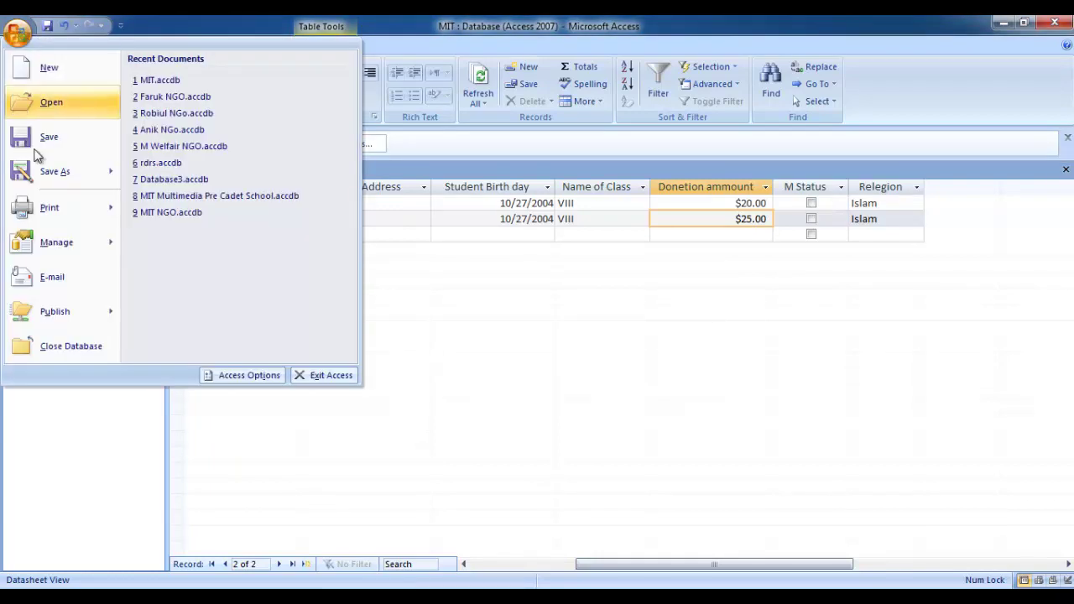
{"action": "left_click", "coordinate": [49, 137]}
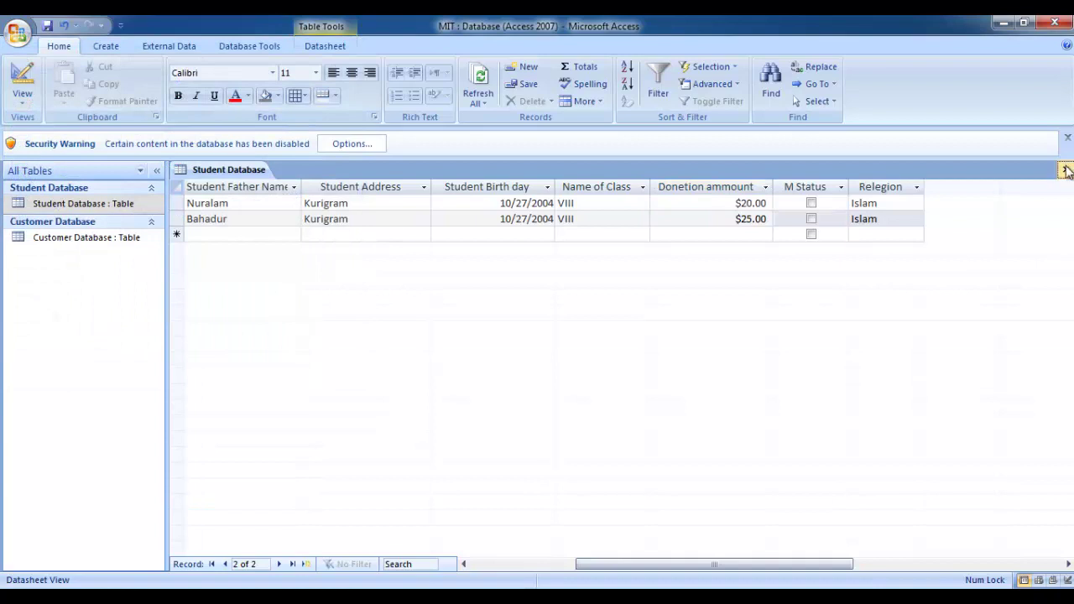
{"action": "left_click", "coordinate": [1066, 172]}
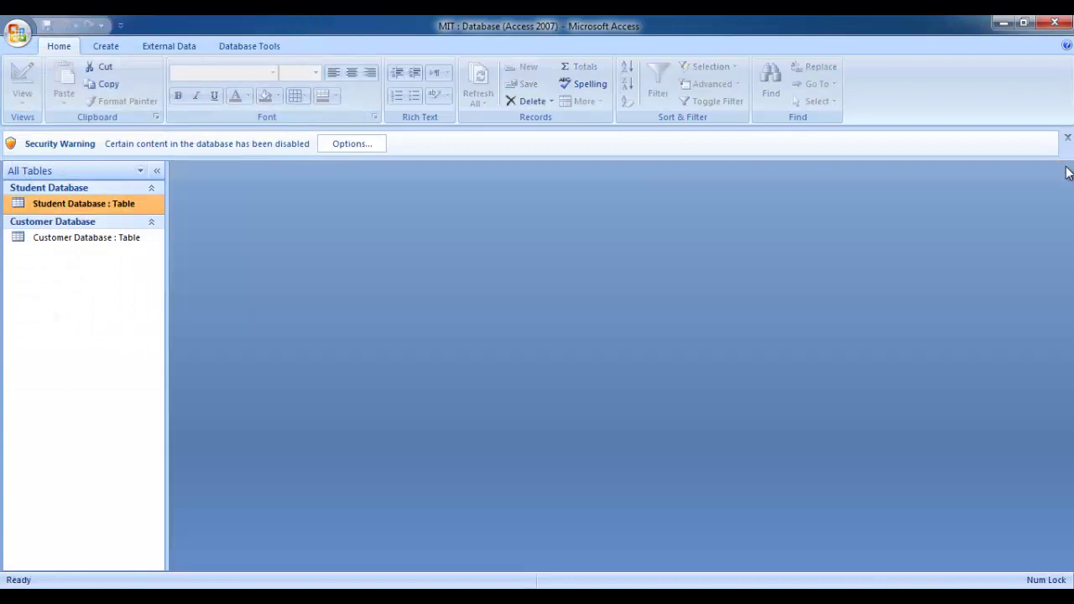
- Reopen the Student Database table, check its columns from Sel Num through Relegion, and close it
{"action": "right_click", "coordinate": [115, 202]}
{"action": "left_click", "coordinate": [151, 208]}
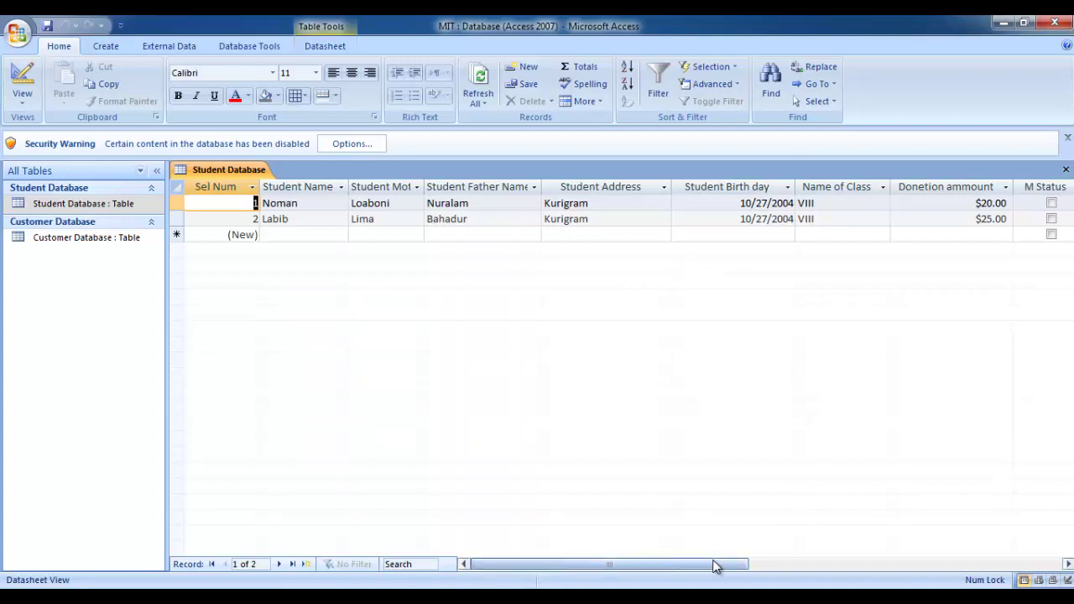
{"action": "left_click_drag", "start_coordinate": [717, 565], "coordinate": [782, 567]}
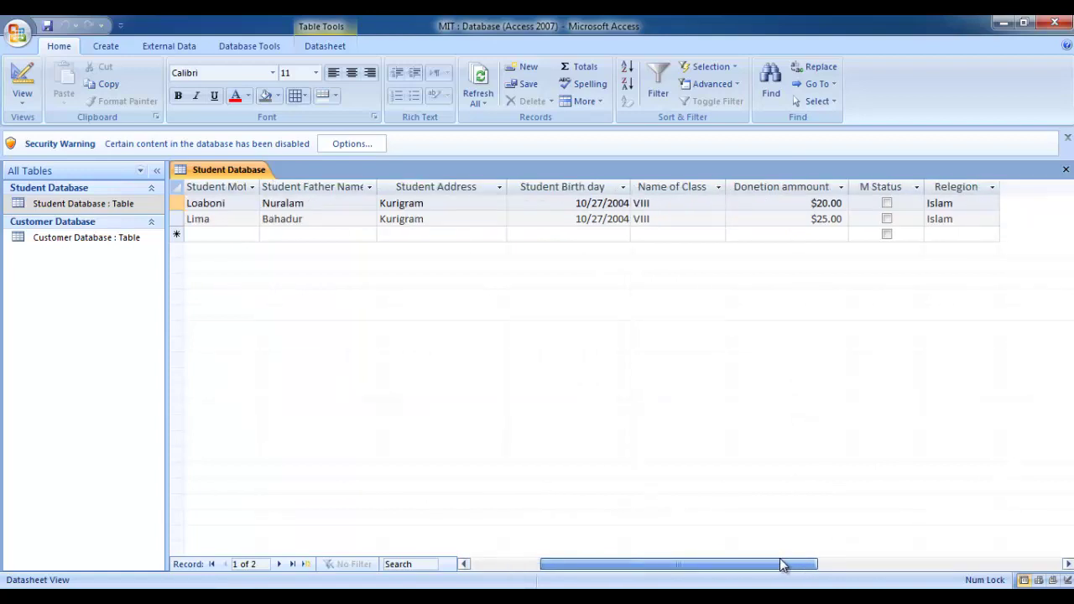
{"action": "left_click_drag", "start_coordinate": [781, 566], "coordinate": [808, 564]}
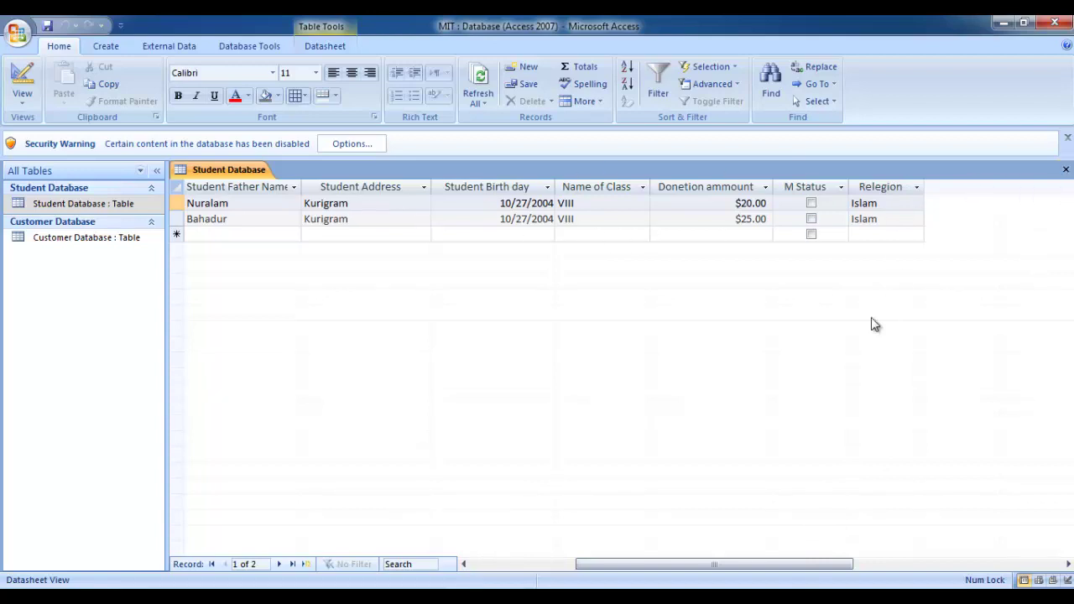
{"action": "left_click", "coordinate": [1066, 171]}
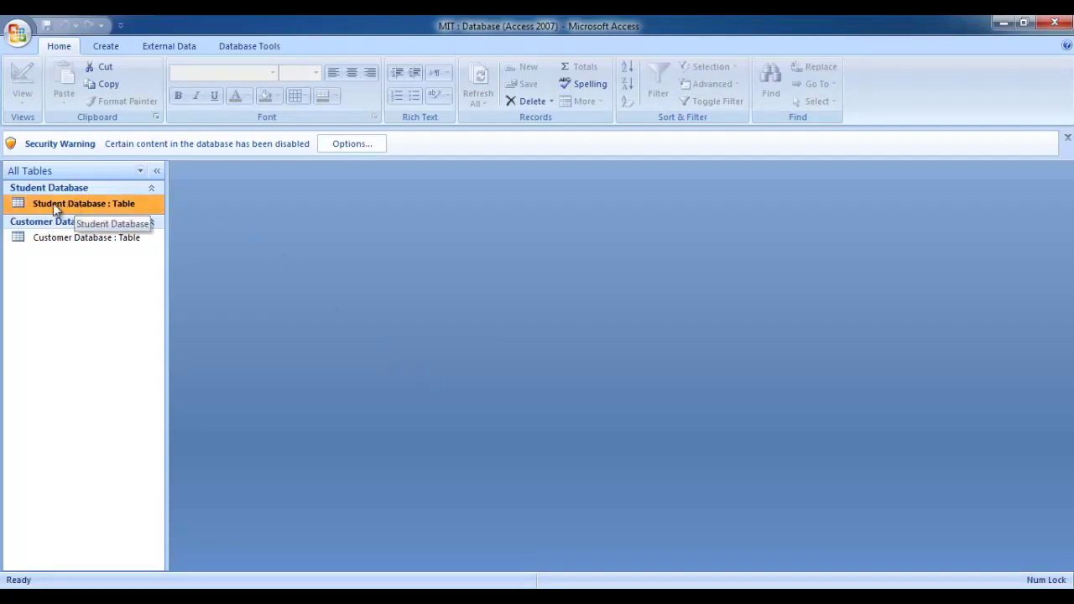
- Open the Student Database table in Design view and go over its fields down to M Status and Relegion
{"action": "right_click", "coordinate": [87, 206]}
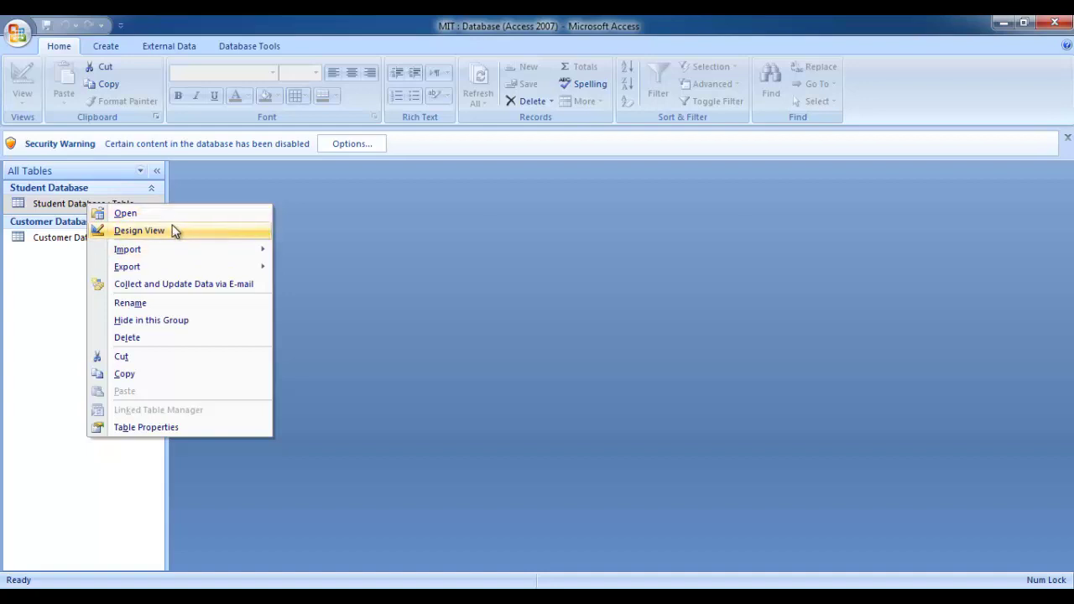
{"action": "left_click", "coordinate": [173, 230]}
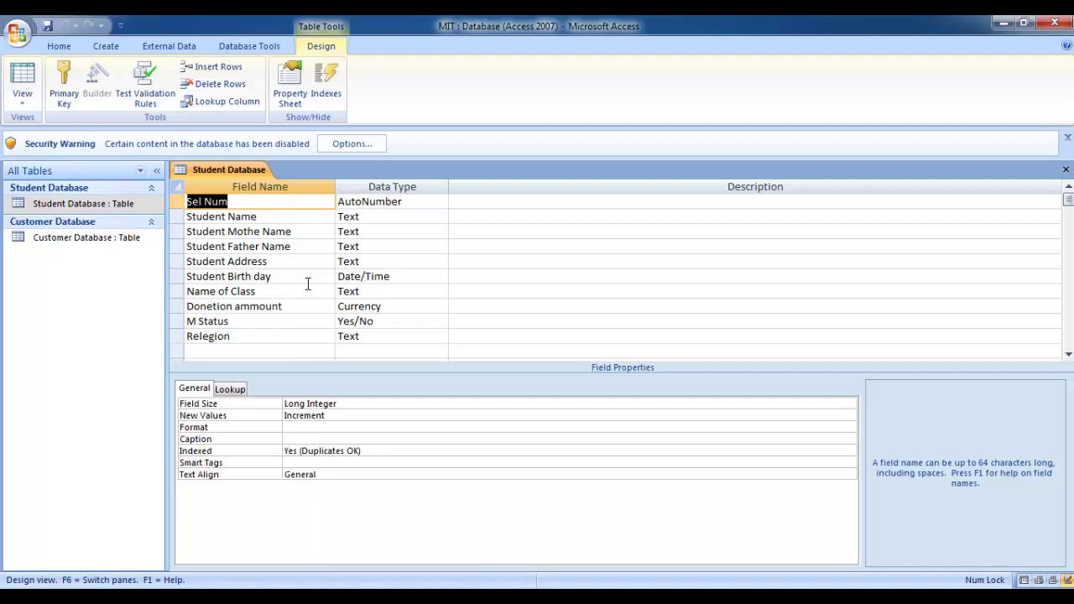
{"action": "left_click", "coordinate": [241, 334]}
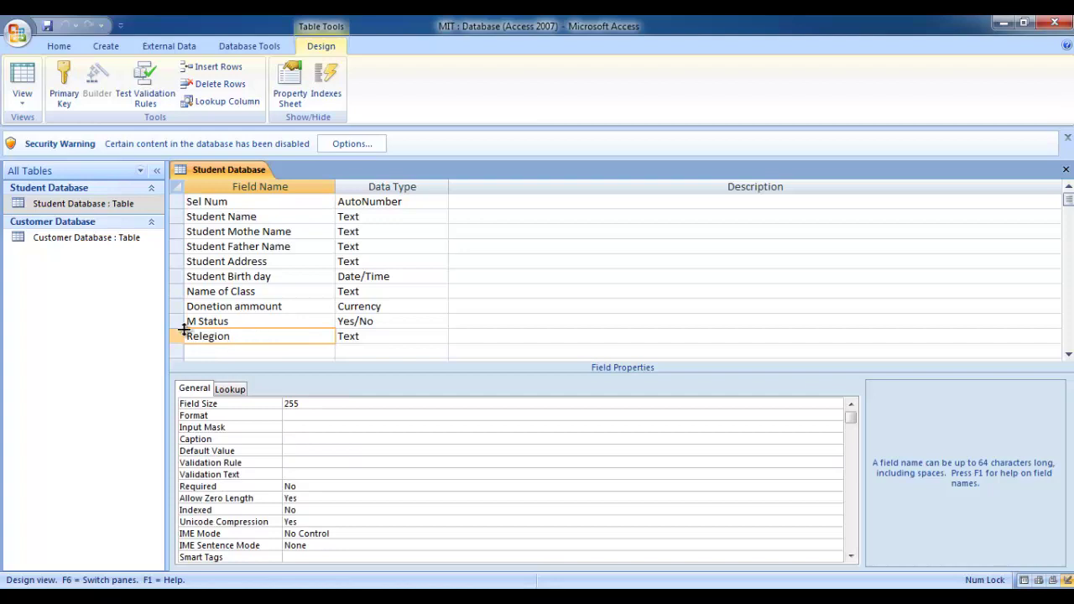
{"action": "left_click", "coordinate": [233, 321]}
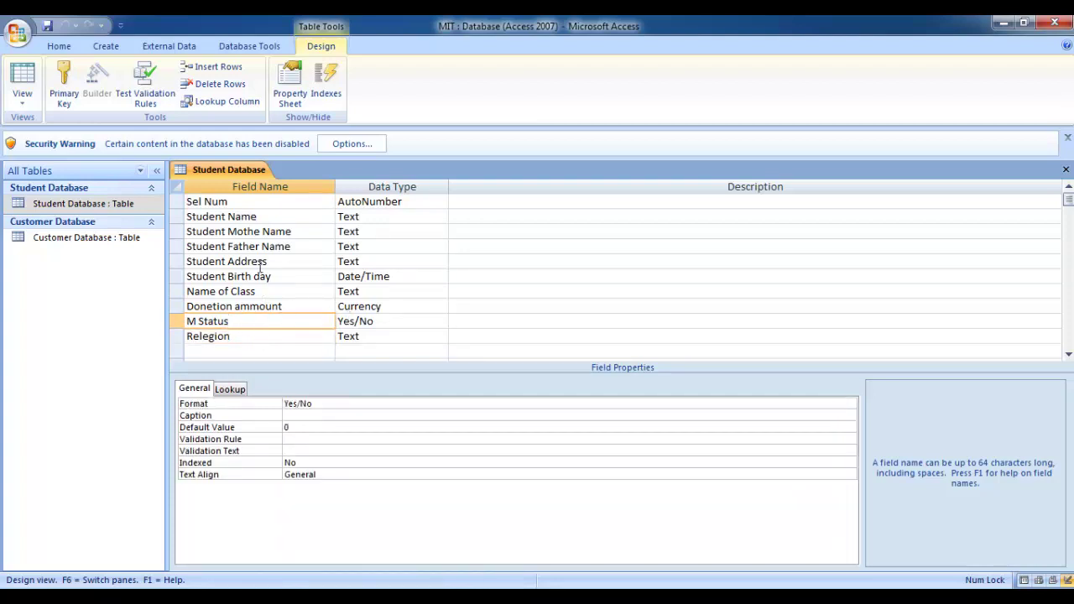
{"action": "left_click", "coordinate": [228, 276]}
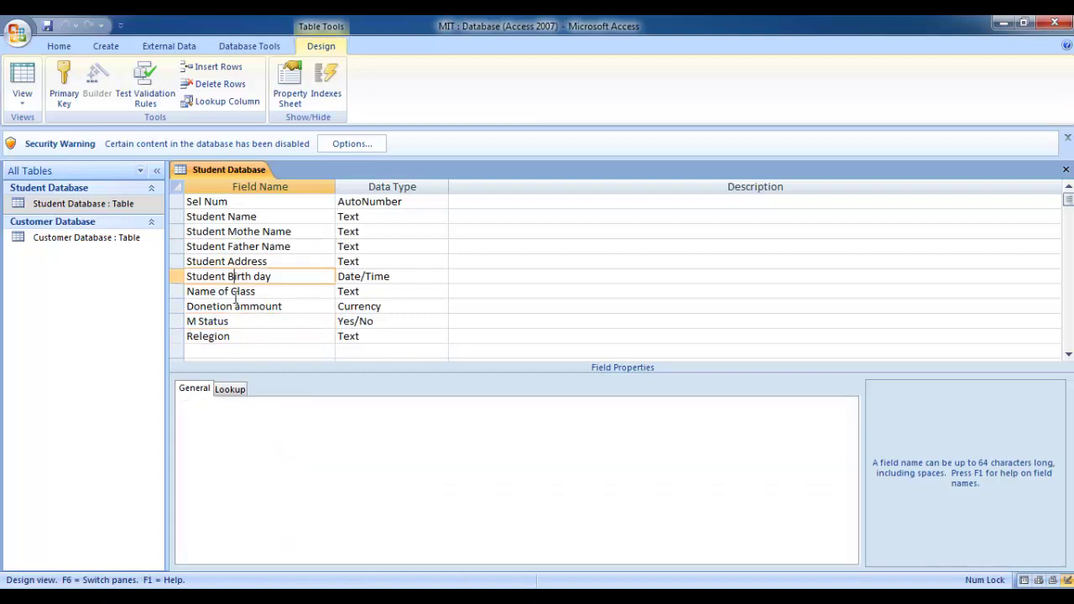
{"action": "left_click", "coordinate": [246, 325]}
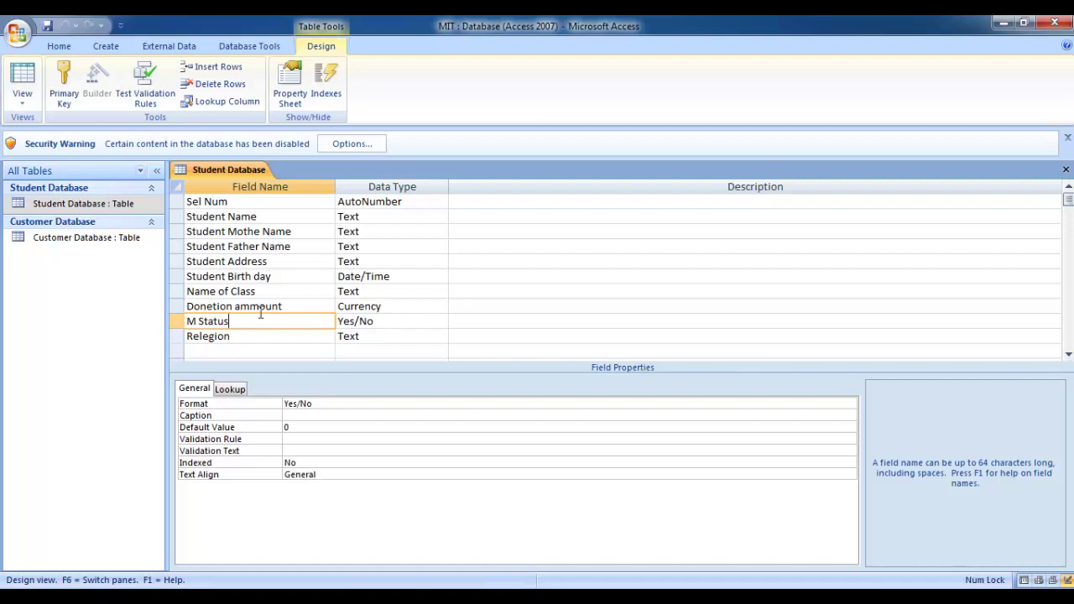
{"action": "left_click", "coordinate": [250, 336]}
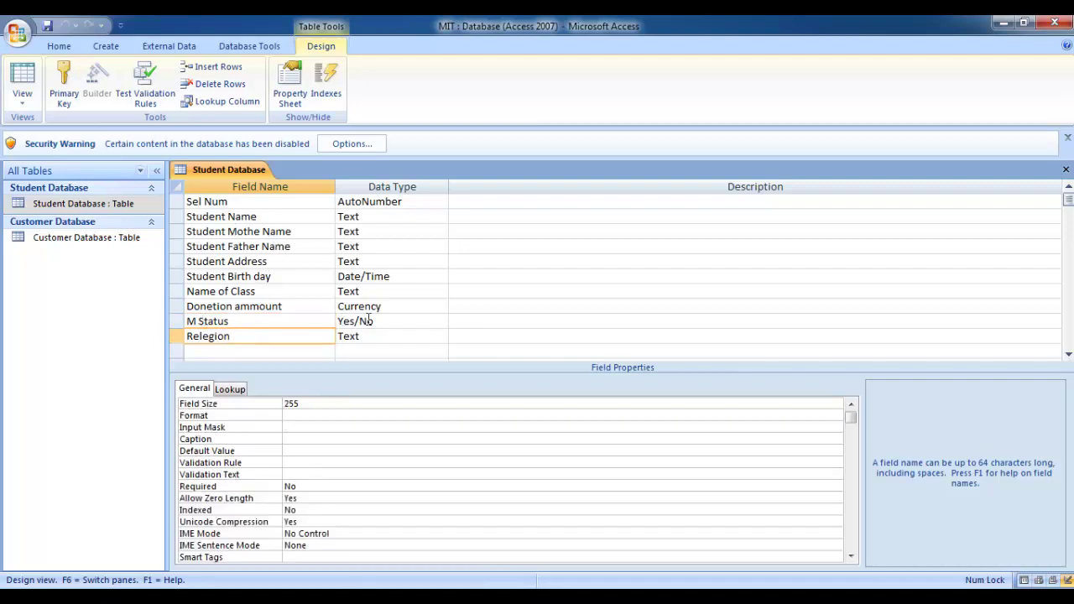
- Permanently delete the M Status field and its data from the Student Database table
{"action": "left_click", "coordinate": [240, 321]}
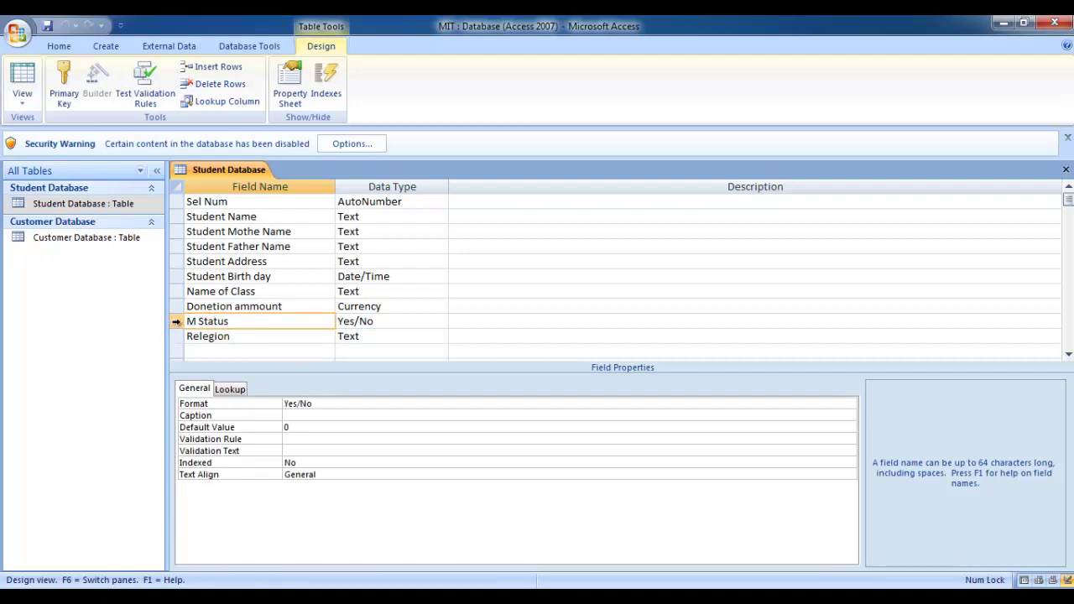
{"action": "left_click", "coordinate": [176, 321]}
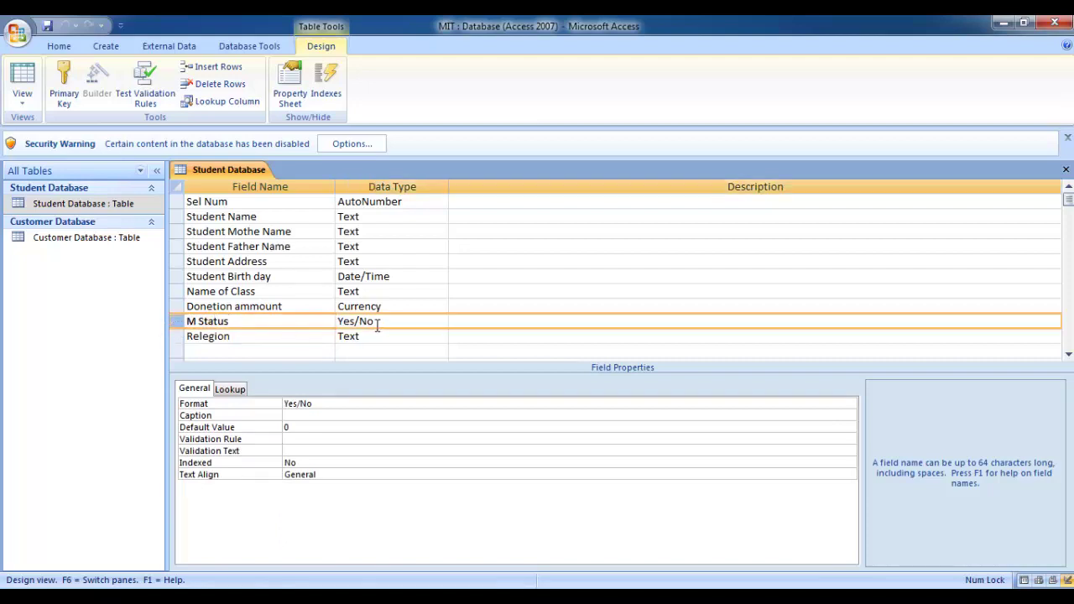
{"action": "right_click", "coordinate": [303, 321]}
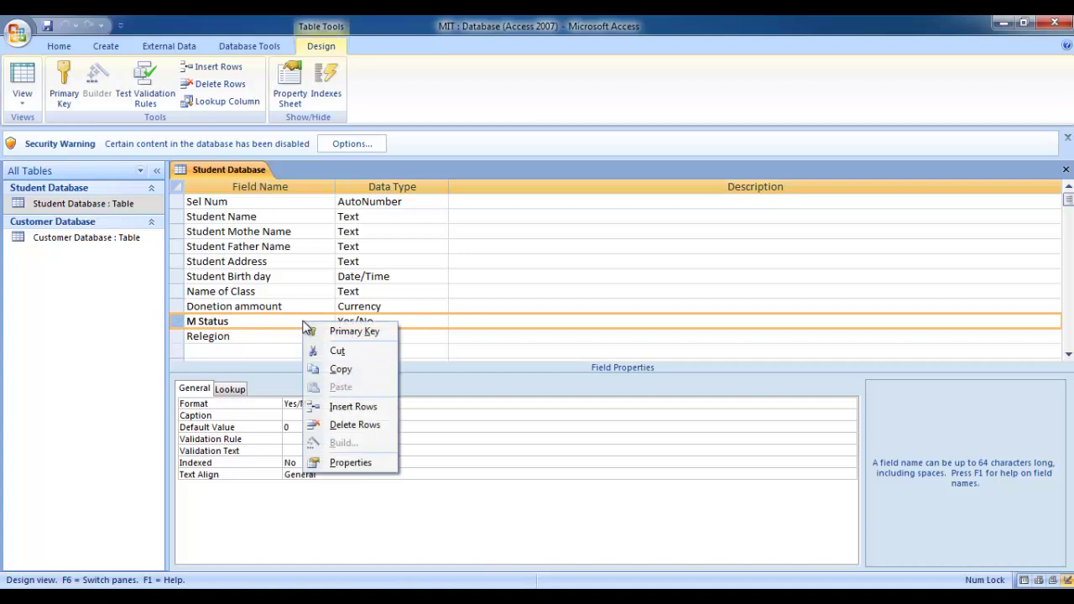
{"action": "left_click", "coordinate": [370, 431]}
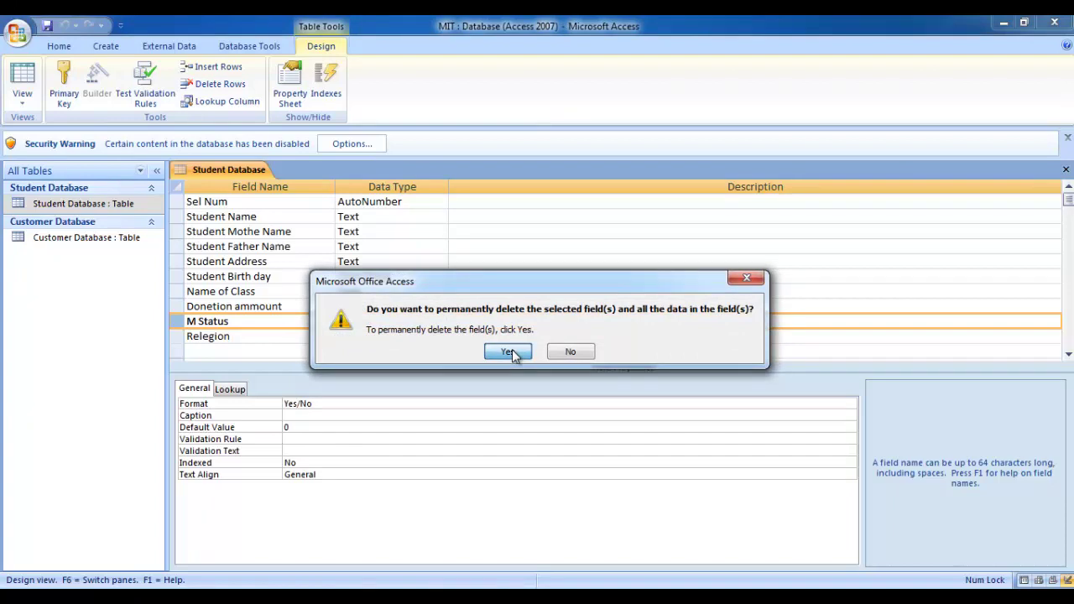
{"action": "left_click", "coordinate": [509, 352]}
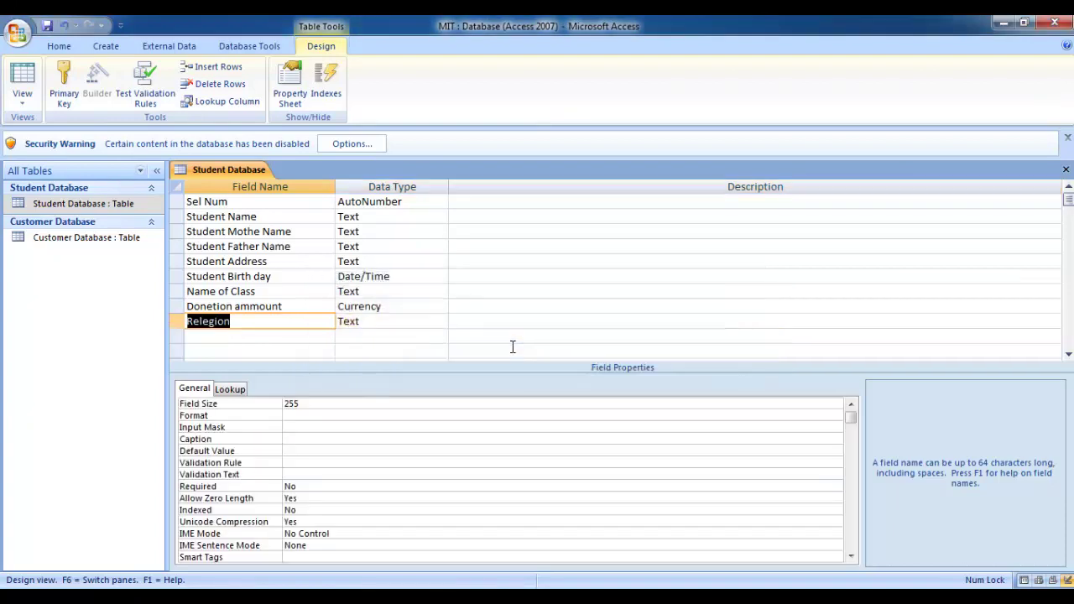
- Save the Student Database table's changed design and close the table
{"action": "left_click", "coordinate": [288, 282]}
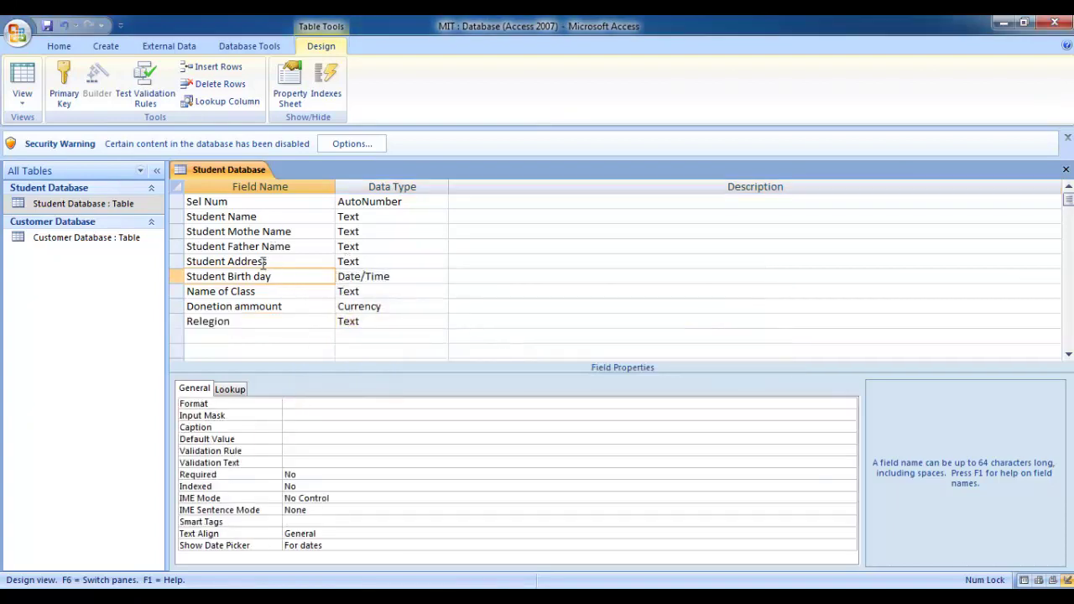
{"action": "left_click", "coordinate": [17, 32]}
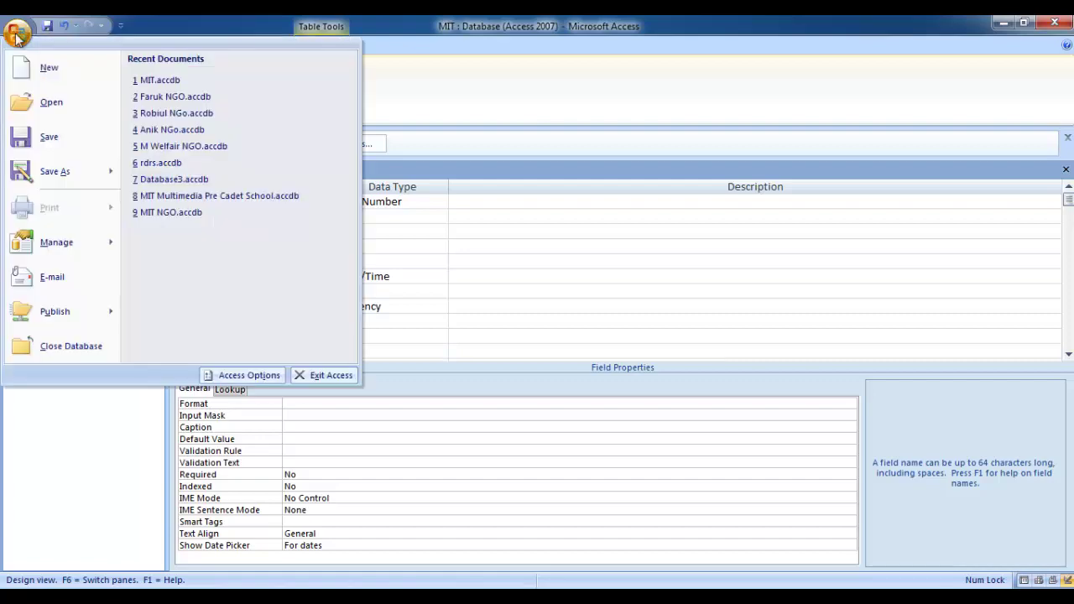
{"action": "left_click", "coordinate": [55, 142]}
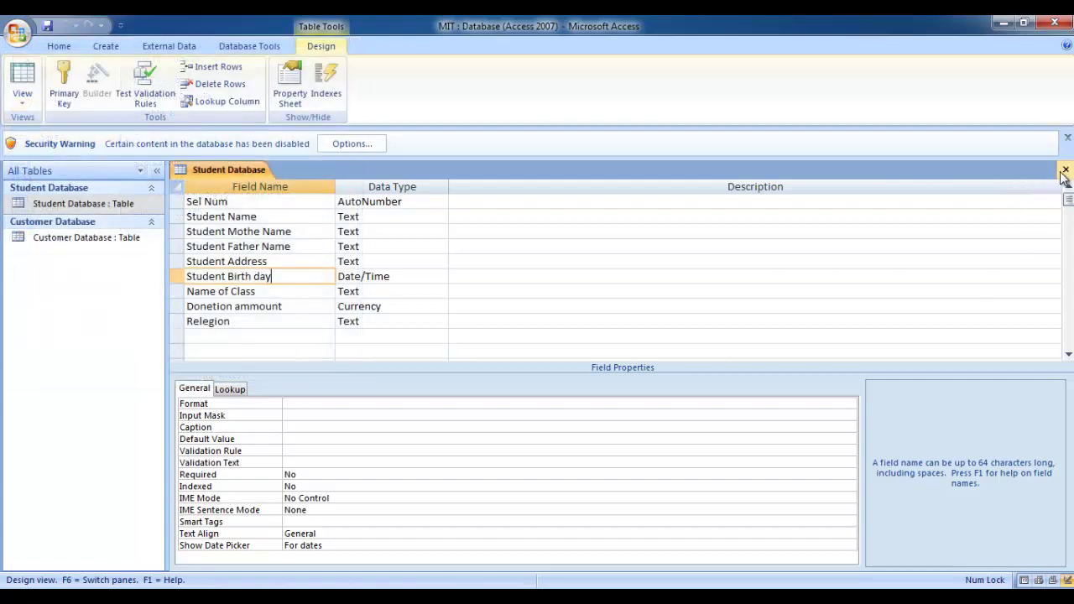
{"action": "left_click", "coordinate": [1065, 171]}
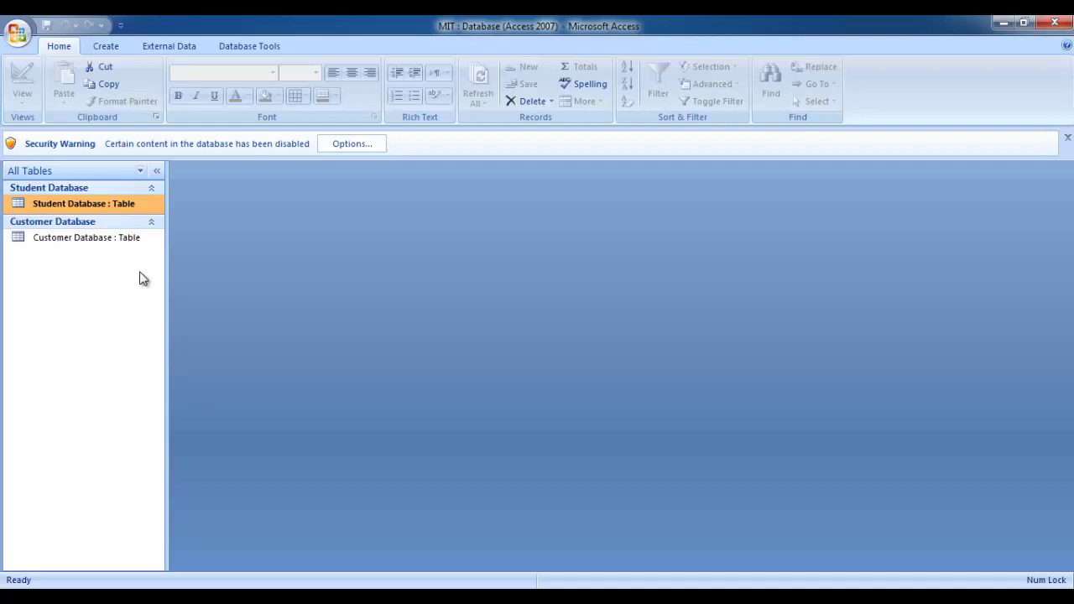
- Open the Student Database table in Datasheet view, check its columns through to Relegion, and close it
{"action": "right_click", "coordinate": [74, 202]}
{"action": "left_click", "coordinate": [109, 211]}
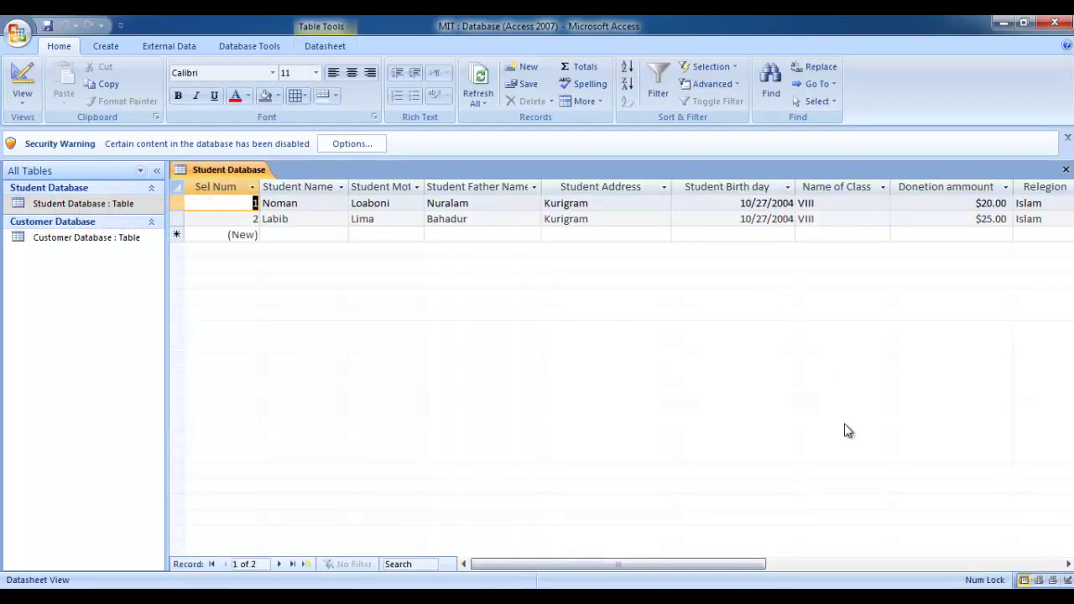
{"action": "left_click_drag", "start_coordinate": [766, 571], "coordinate": [834, 562]}
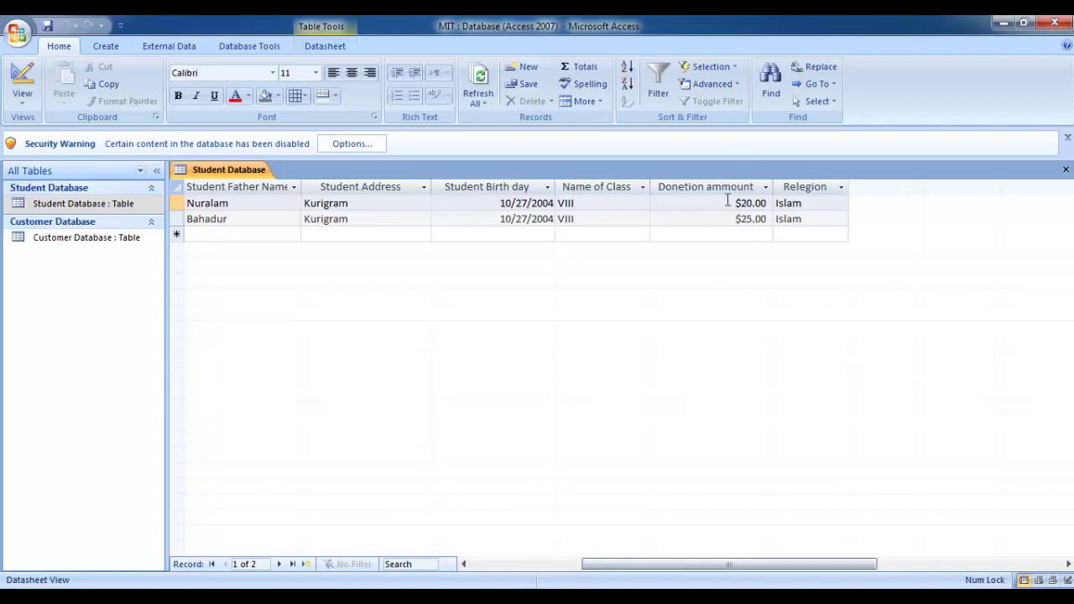
{"action": "left_click_drag", "start_coordinate": [842, 564], "coordinate": [710, 566]}
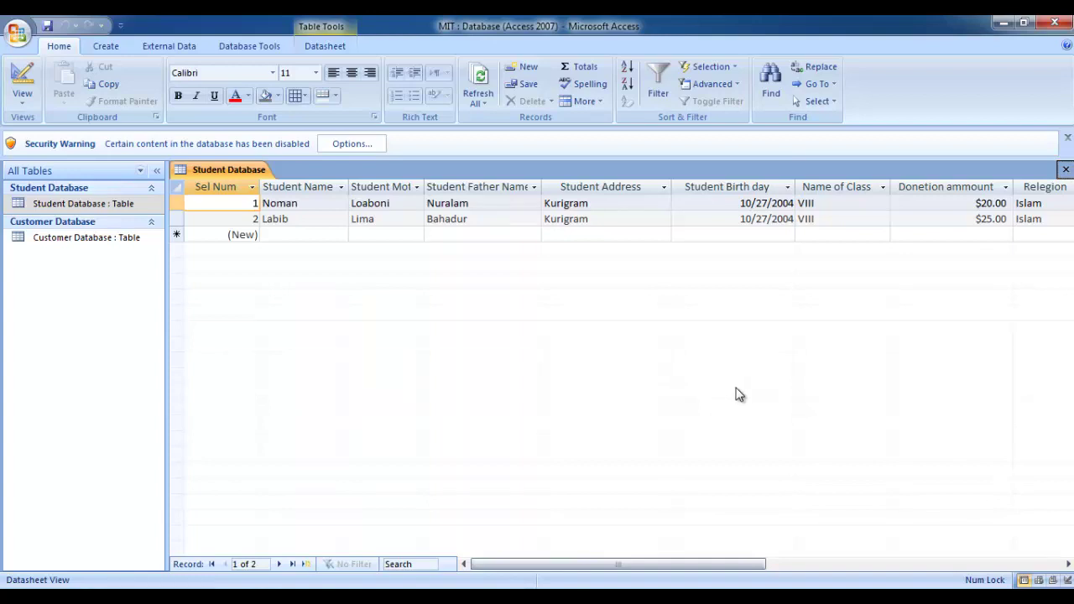
{"action": "mouse_move", "coordinate": [743, 564]}
{"action": "left_mouse_down"}
{"action": "mouse_move", "coordinate": [782, 565]}
{"action": "mouse_move", "coordinate": [745, 565]}
{"action": "left_mouse_up"}
{"action": "left_click", "coordinate": [1067, 170]}
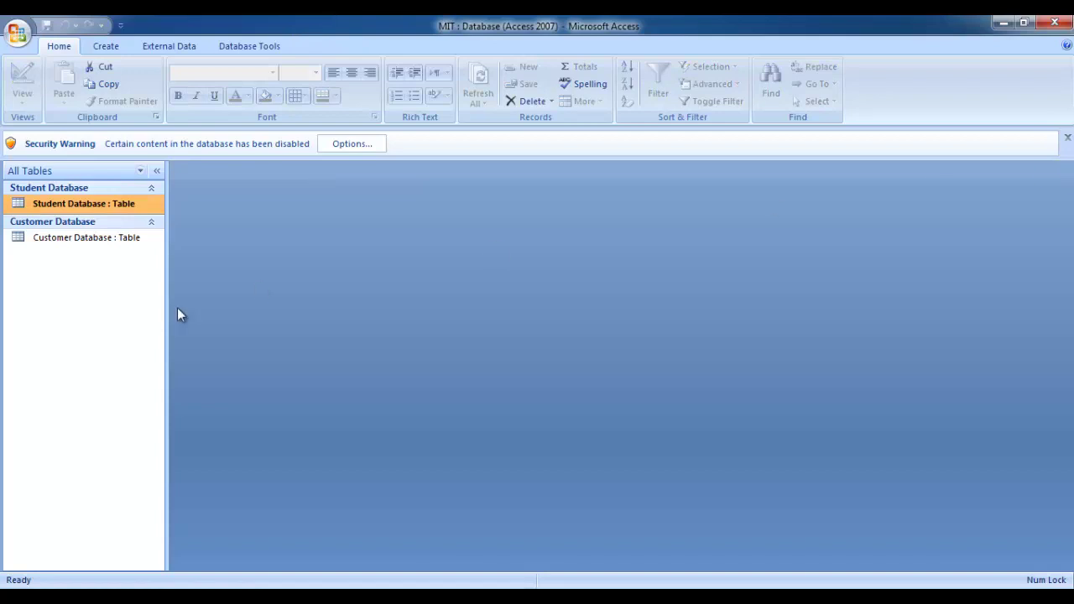
- Reopen the Student Database table in Design view and look at the row commands available for the Student Father Name field
{"action": "right_click", "coordinate": [87, 210]}
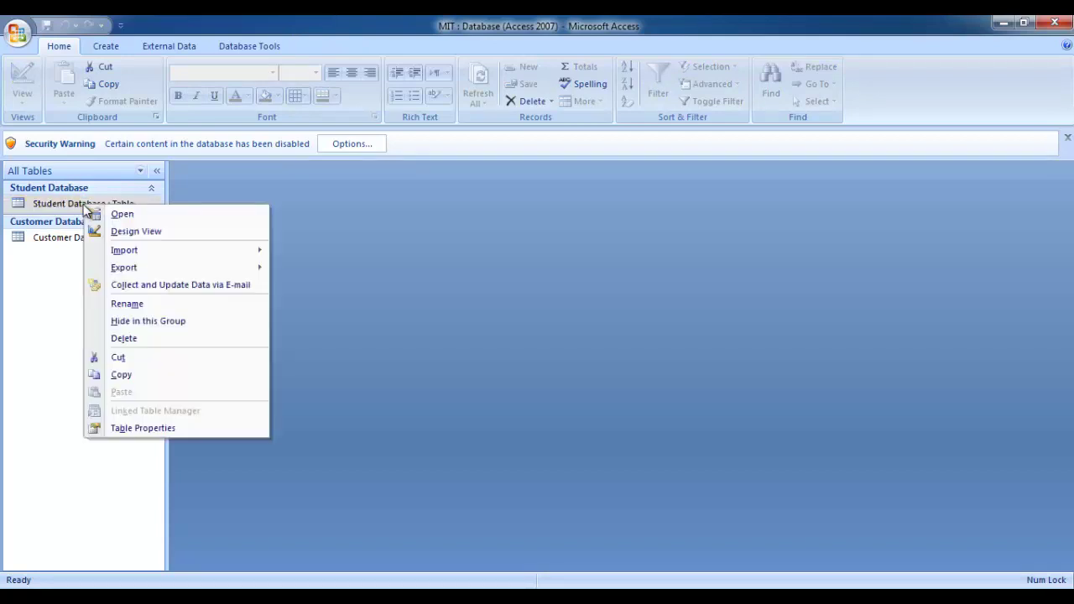
{"action": "left_click", "coordinate": [136, 232]}
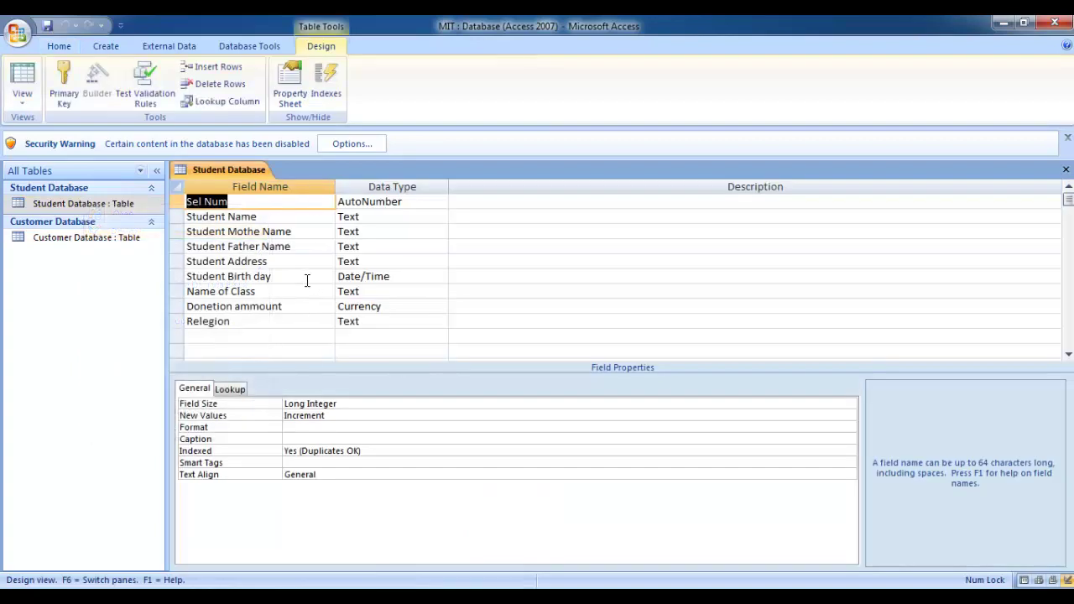
{"action": "left_click", "coordinate": [273, 291]}
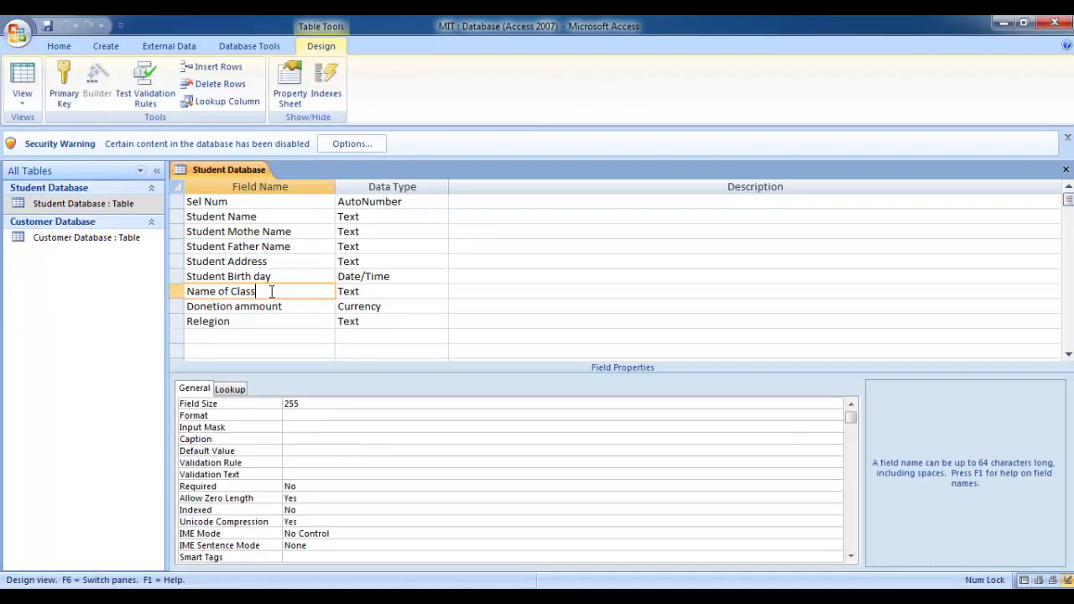
{"action": "left_click", "coordinate": [294, 247]}
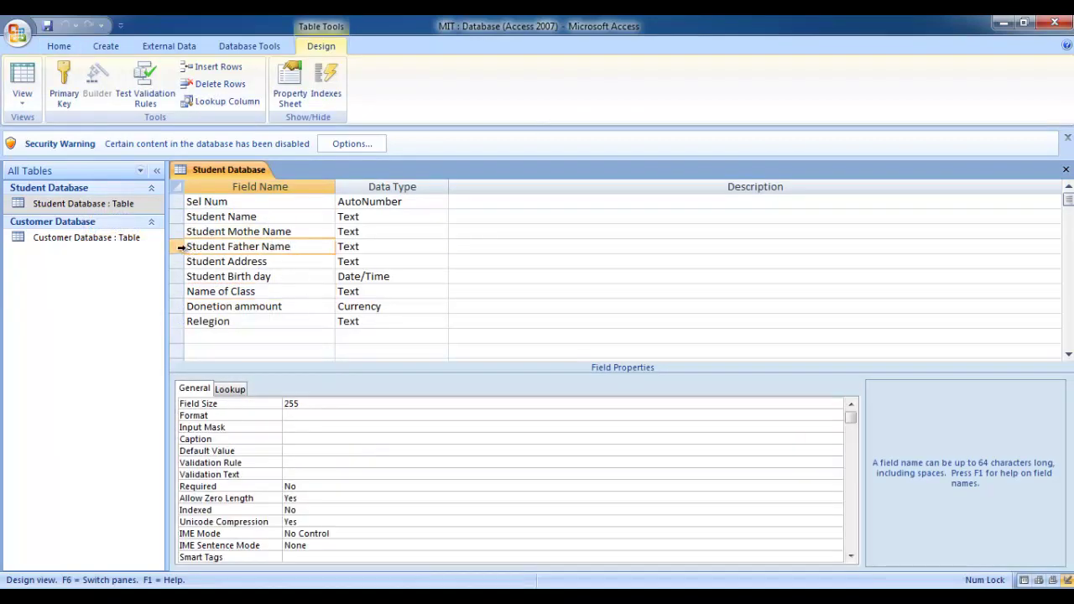
{"action": "left_click", "coordinate": [177, 248]}
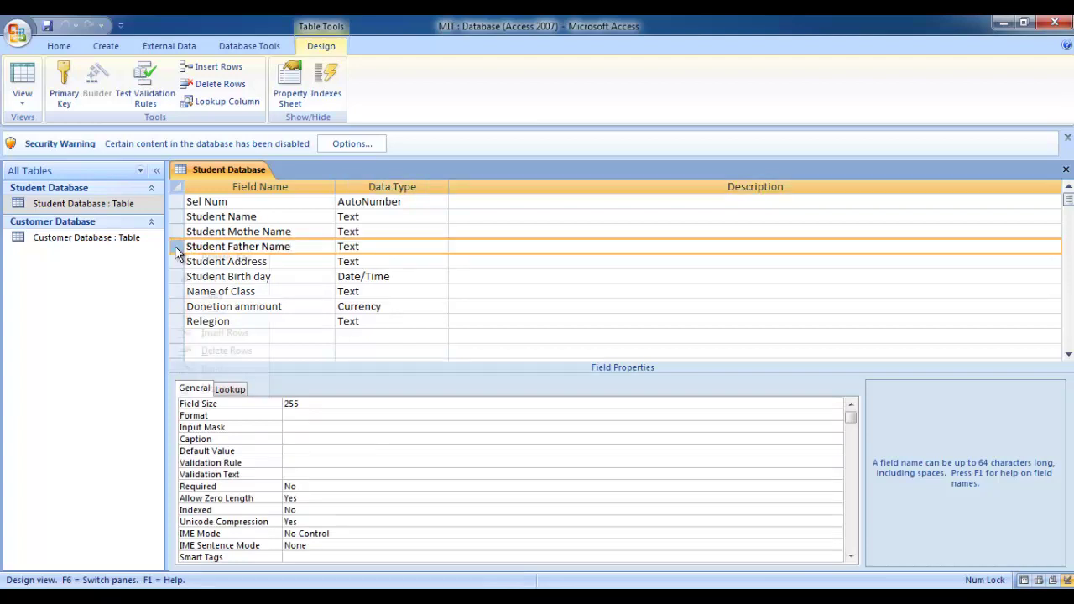
{"action": "right_click", "coordinate": [177, 252]}
{"action": "left_click", "coordinate": [179, 255]}
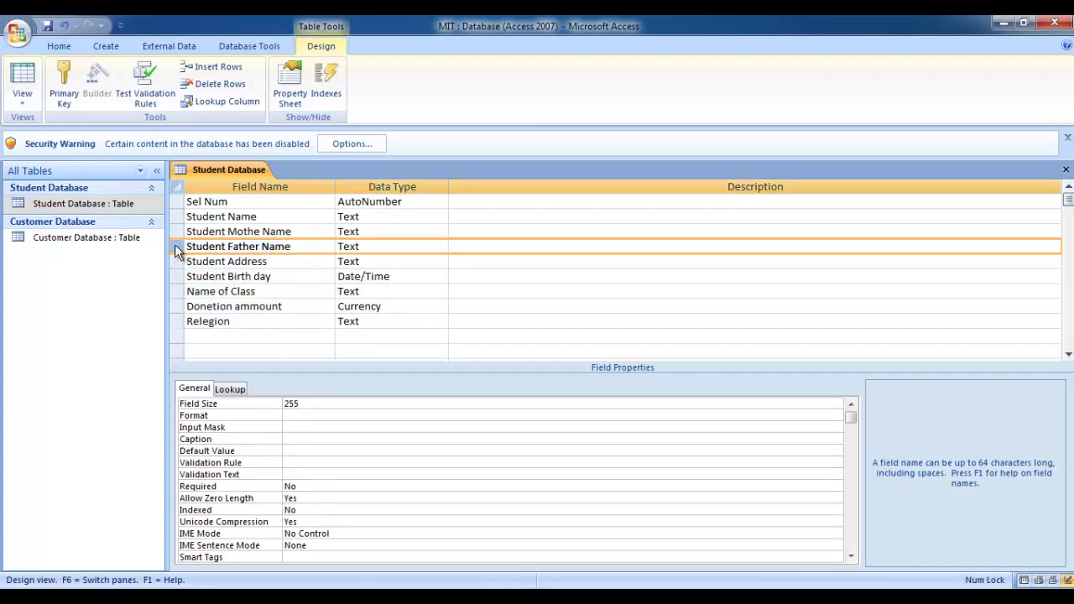
{"action": "right_click", "coordinate": [176, 251]}
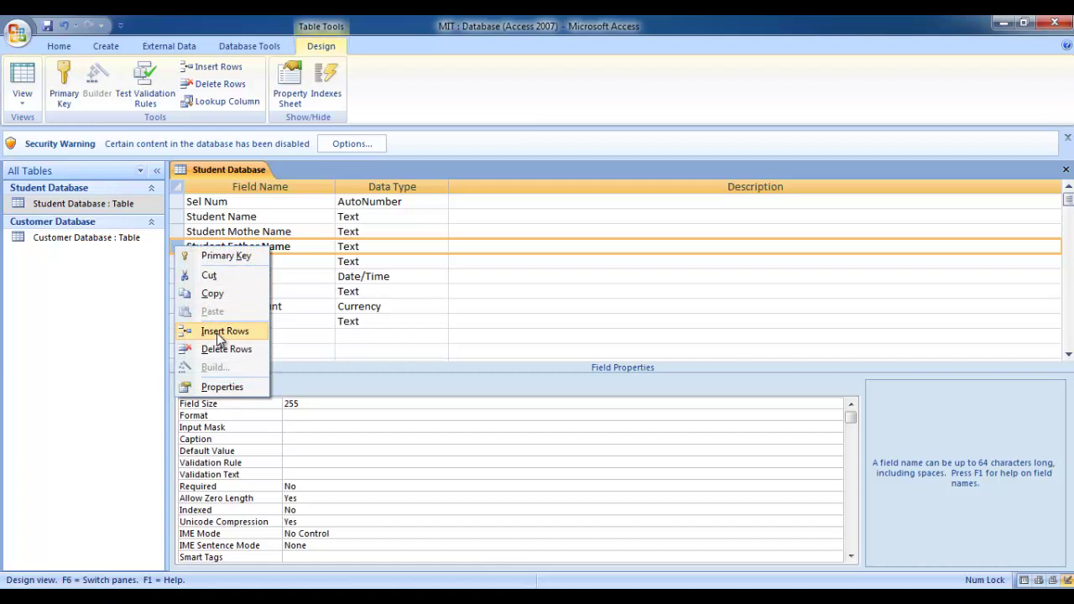
- Look at the row deletion option for the Donetion ammount field, leave it unused, and close the Student Database table
{"action": "left_click", "coordinate": [291, 307]}
{"action": "left_click", "coordinate": [174, 307]}
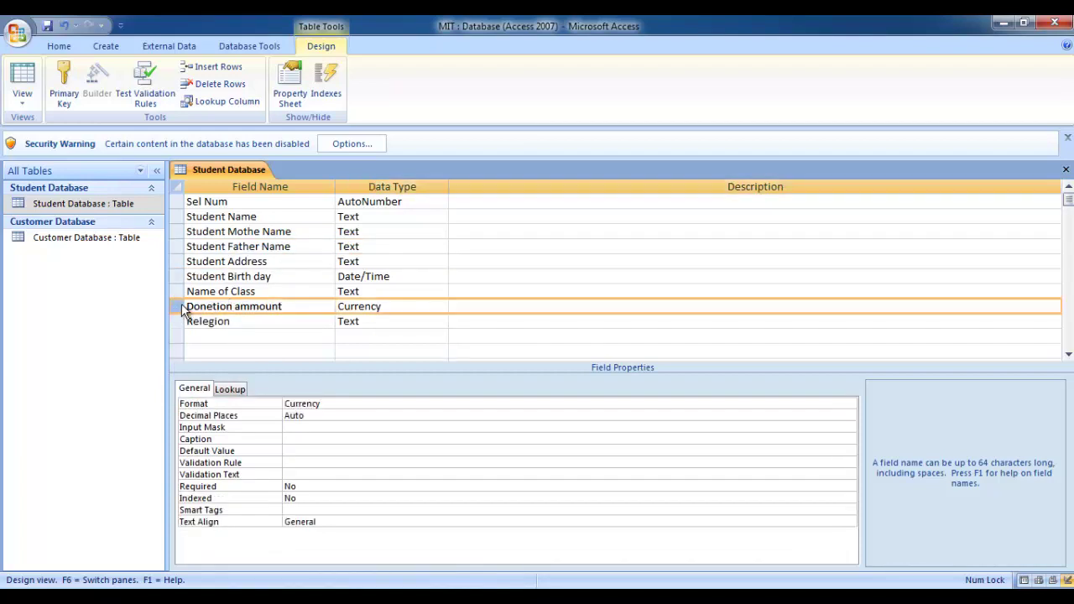
{"action": "right_click", "coordinate": [182, 308]}
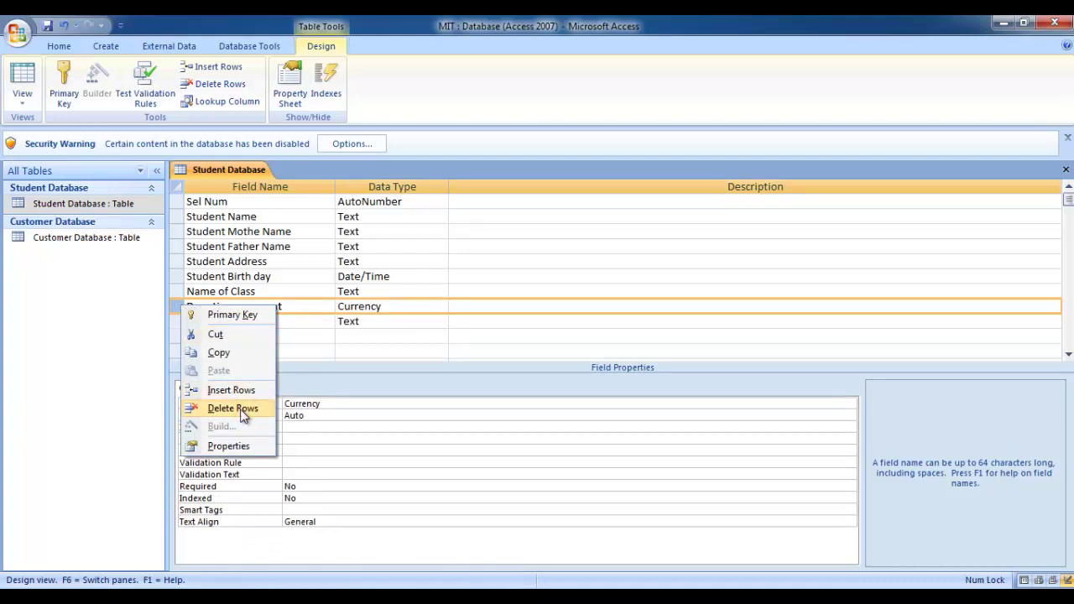
{"action": "left_click", "coordinate": [305, 261]}
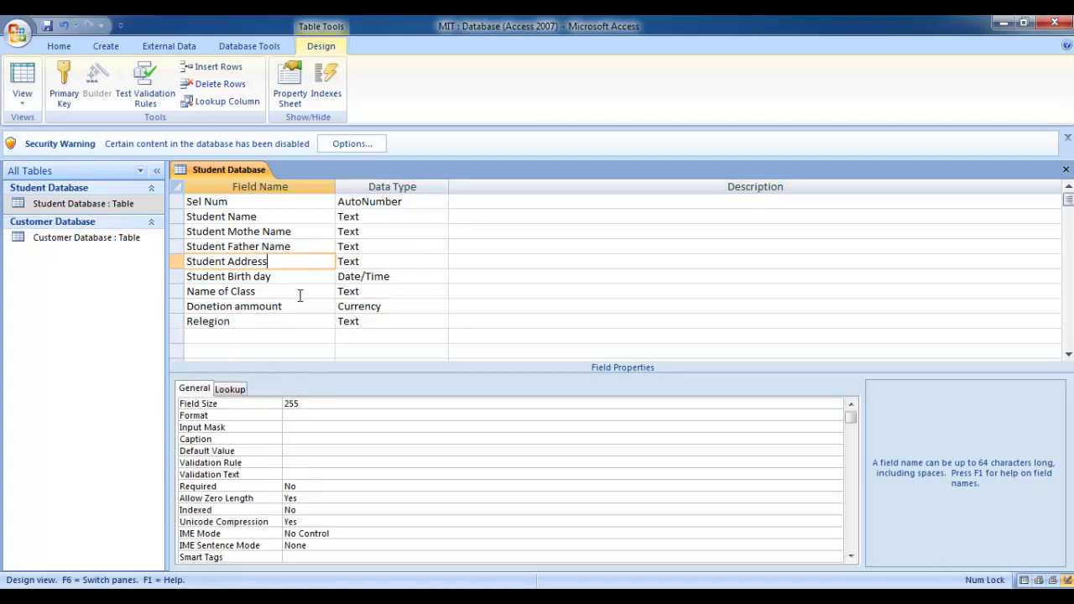
{"action": "left_click", "coordinate": [1066, 170]}
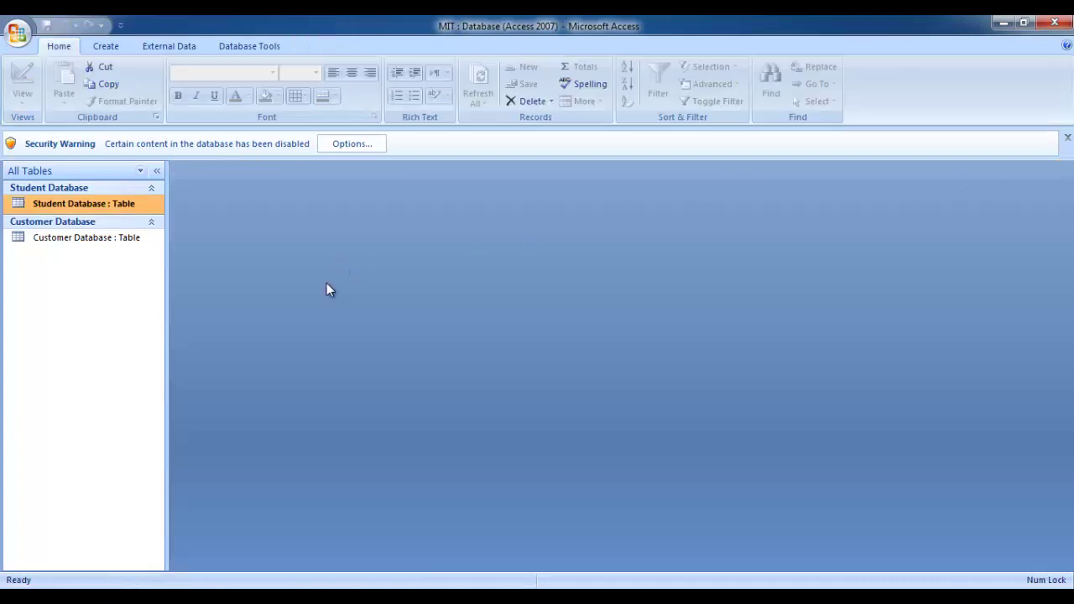